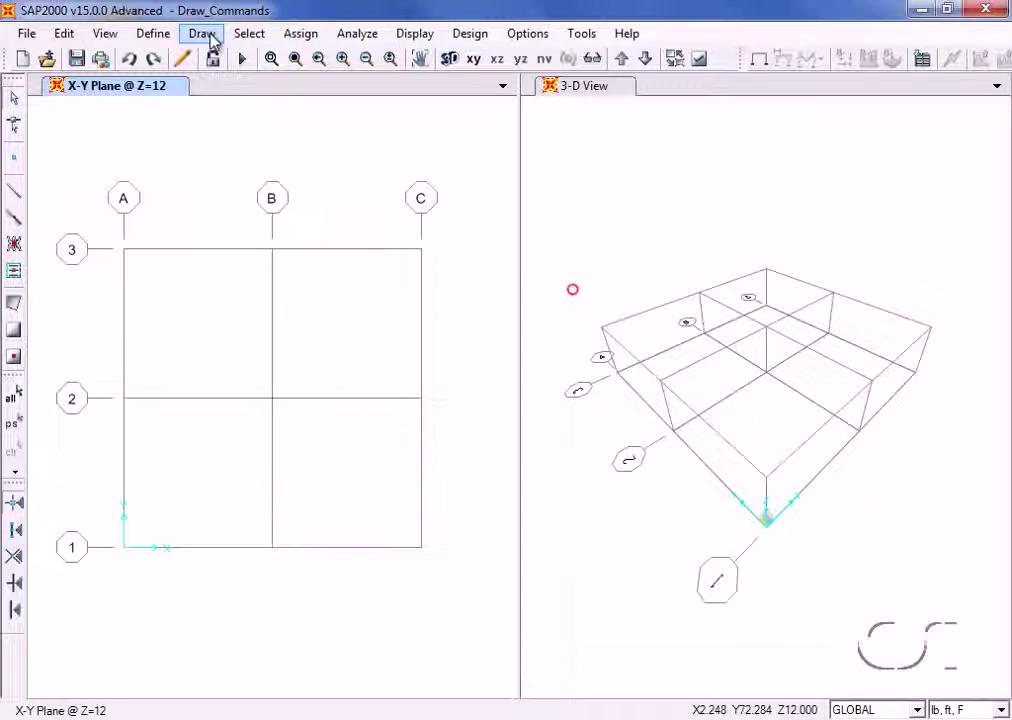
Draw a single straight FSEC1 frame diagonally at free points within the bay between grids A-B and 2-3 in plan.
left_click(203, 34)
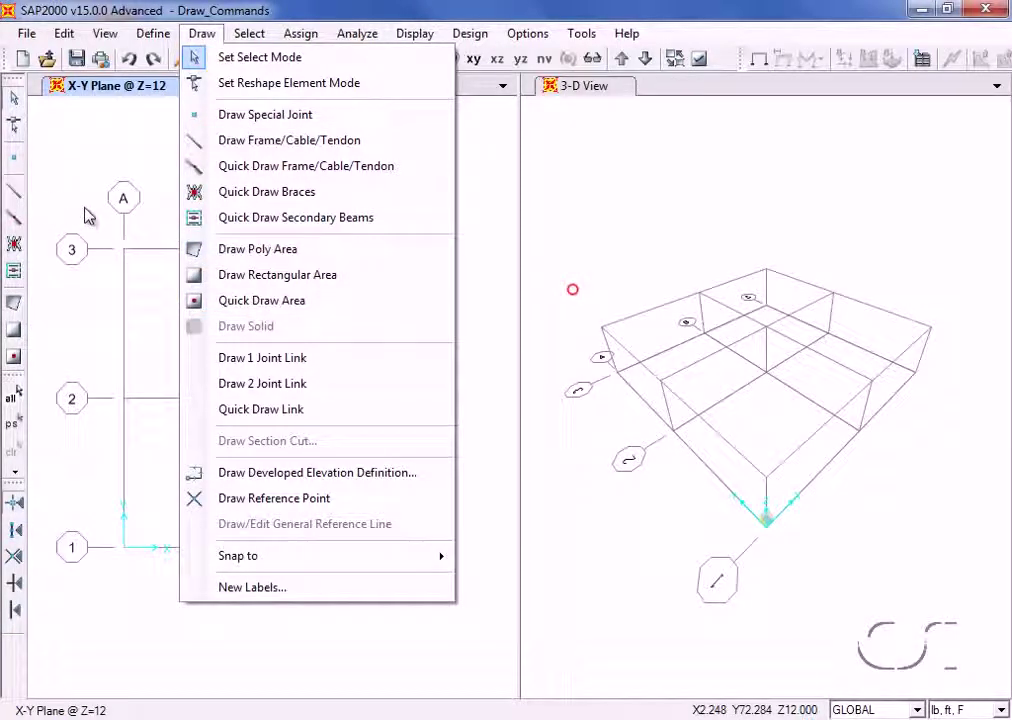
left_click(15, 192)
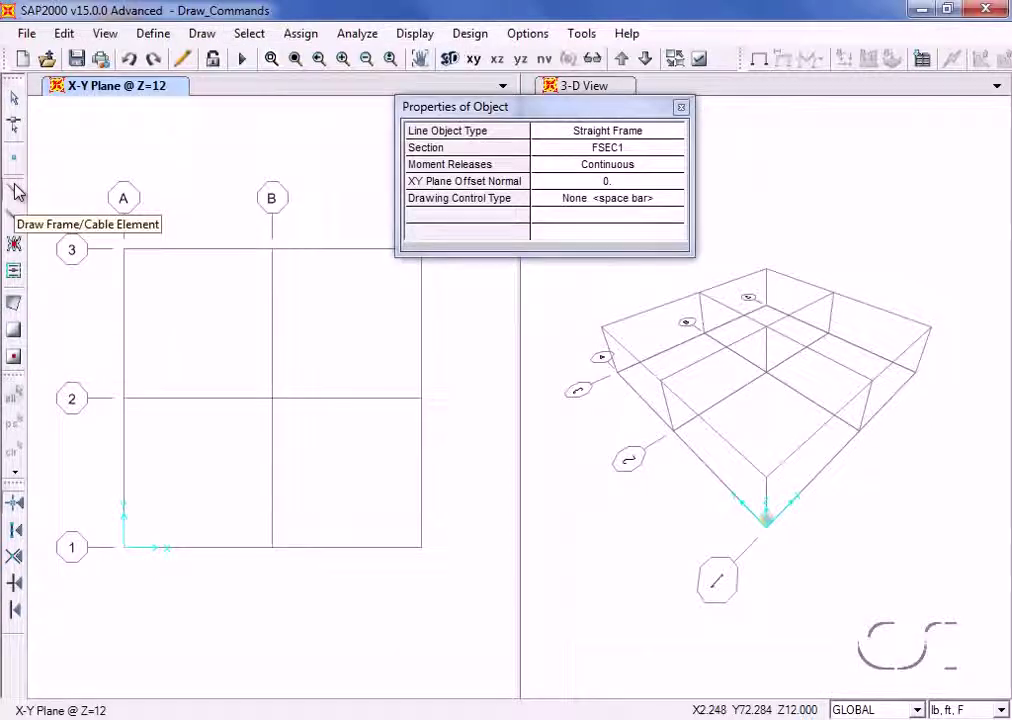
left_click(155, 279)
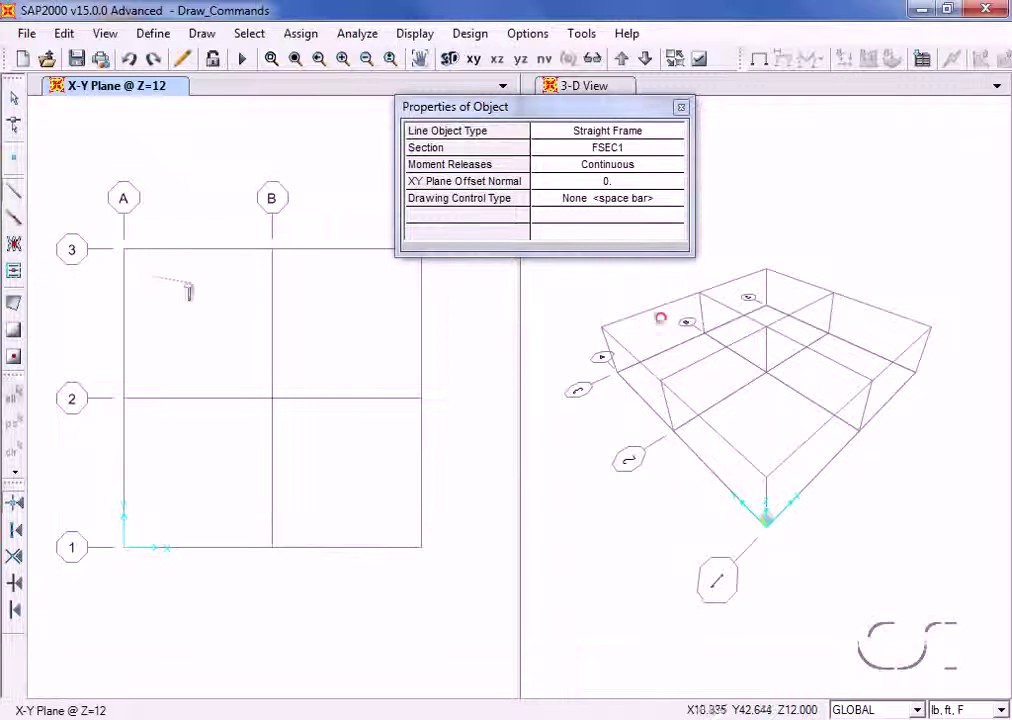
left_click(234, 351)
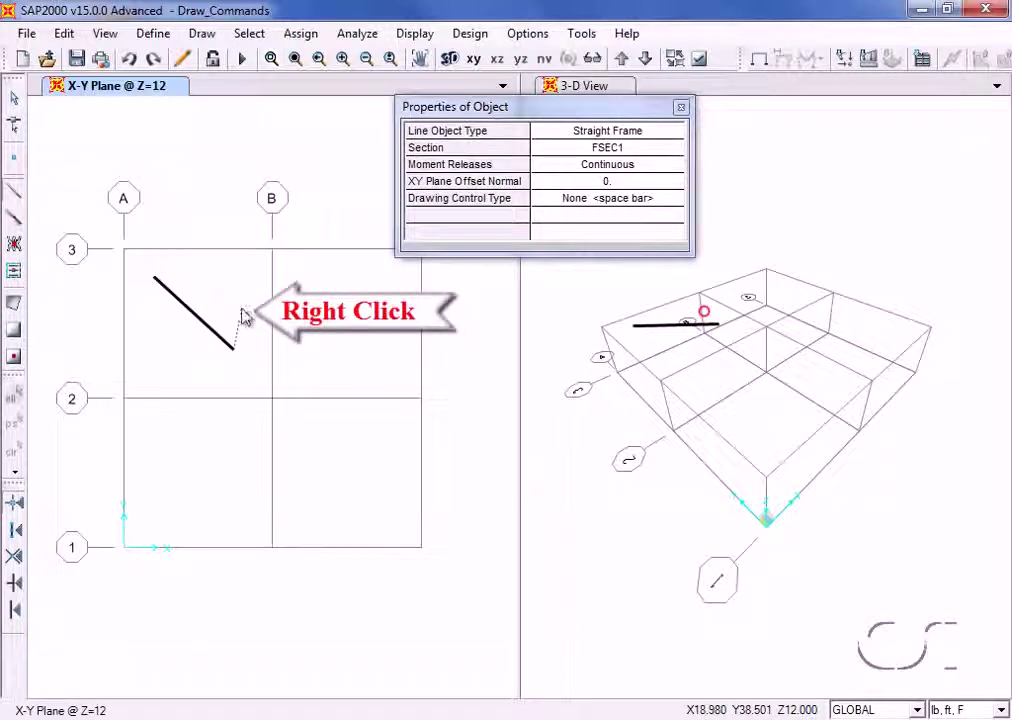
right_click(241, 315)
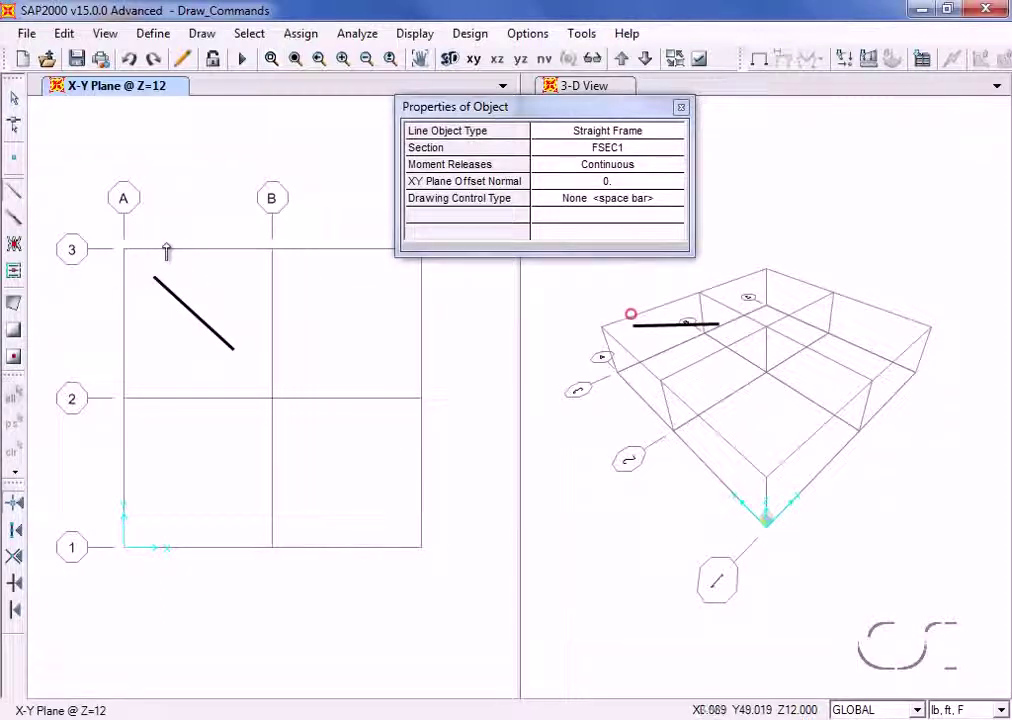
Draw a frame along grid line 3 from A to B and continue it with a short diagonal segment into the adjacent bay.
left_click(124, 250)
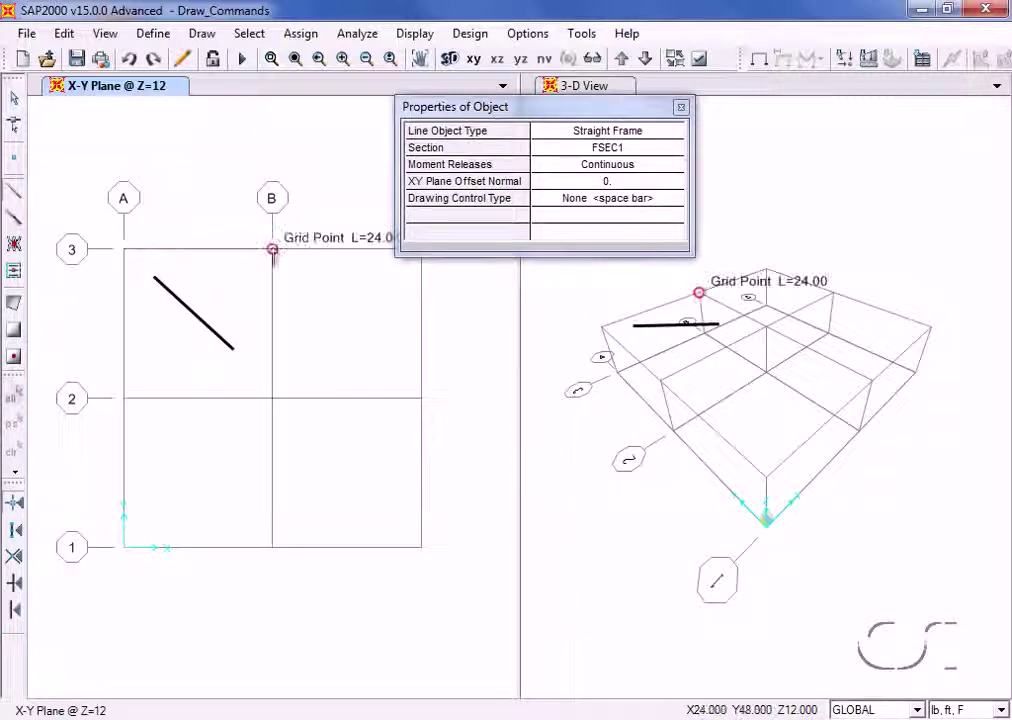
left_click(272, 249)
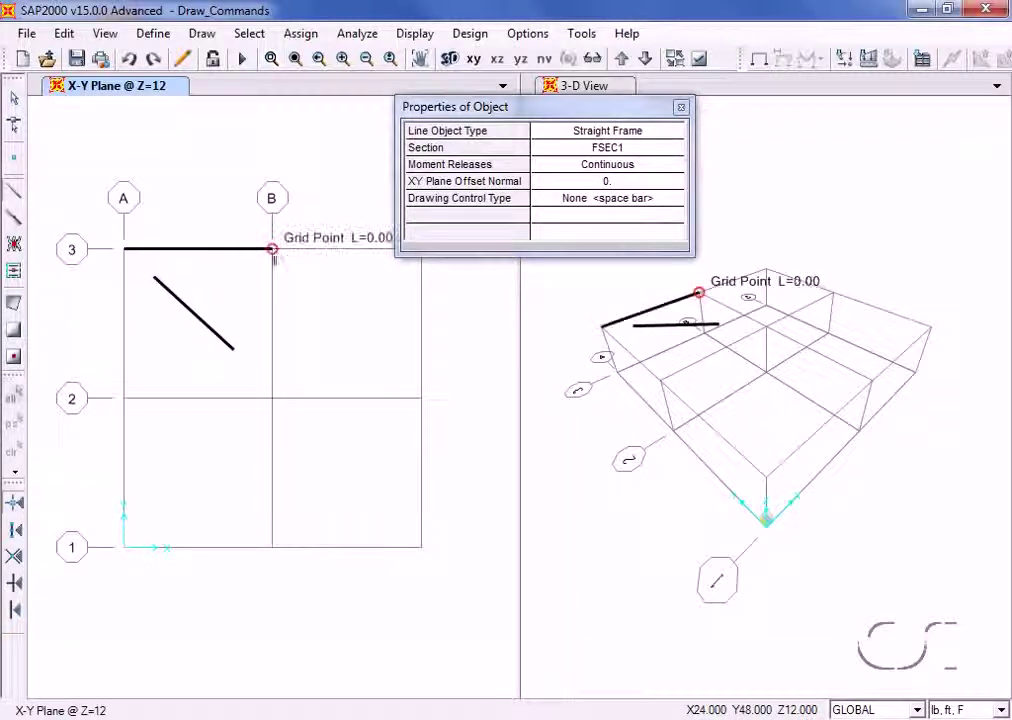
left_click(303, 300)
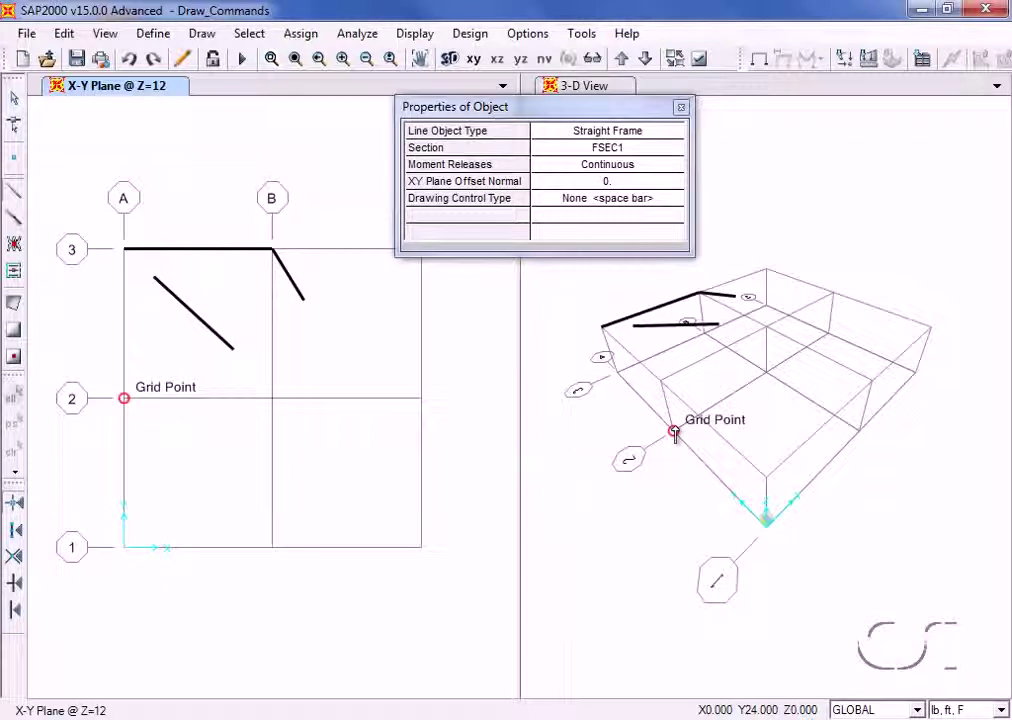
In the 3-D view, draw frames from base grid point A-2 to the diagonal frame's near end and from the origin to B-2 at Z=12.
left_click(675, 432)
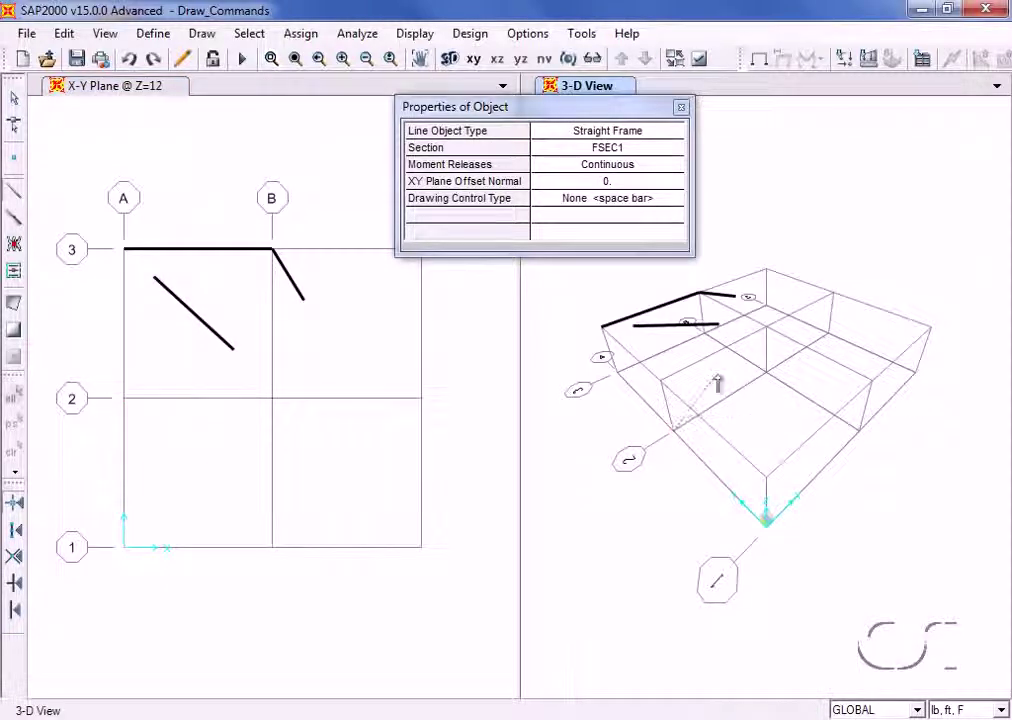
left_click(634, 328)
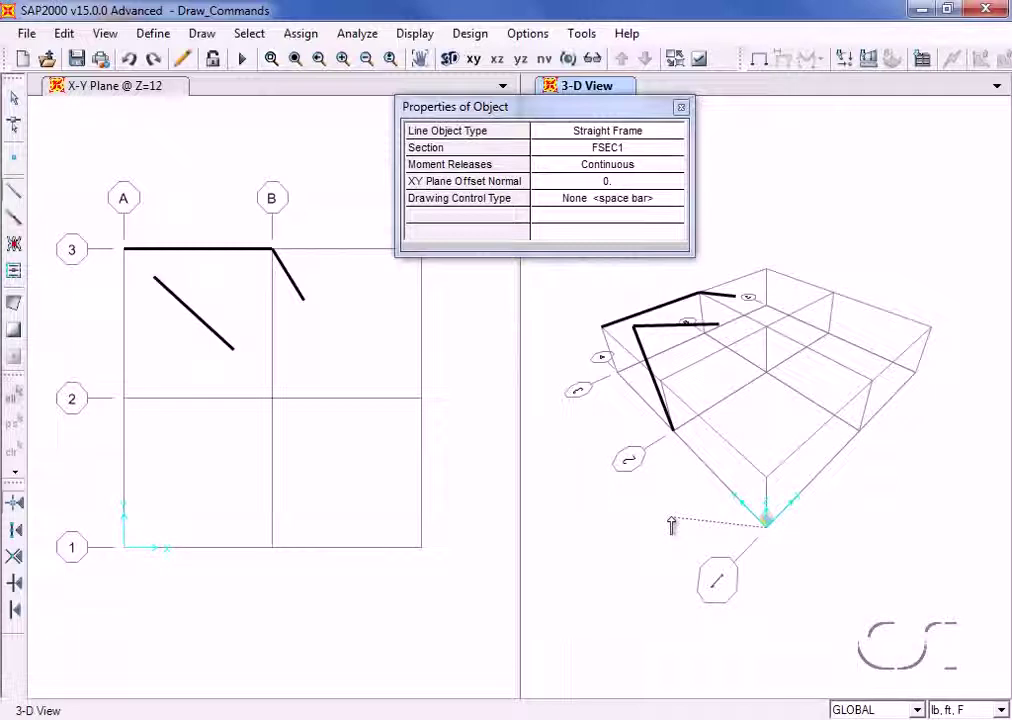
left_click(767, 329)
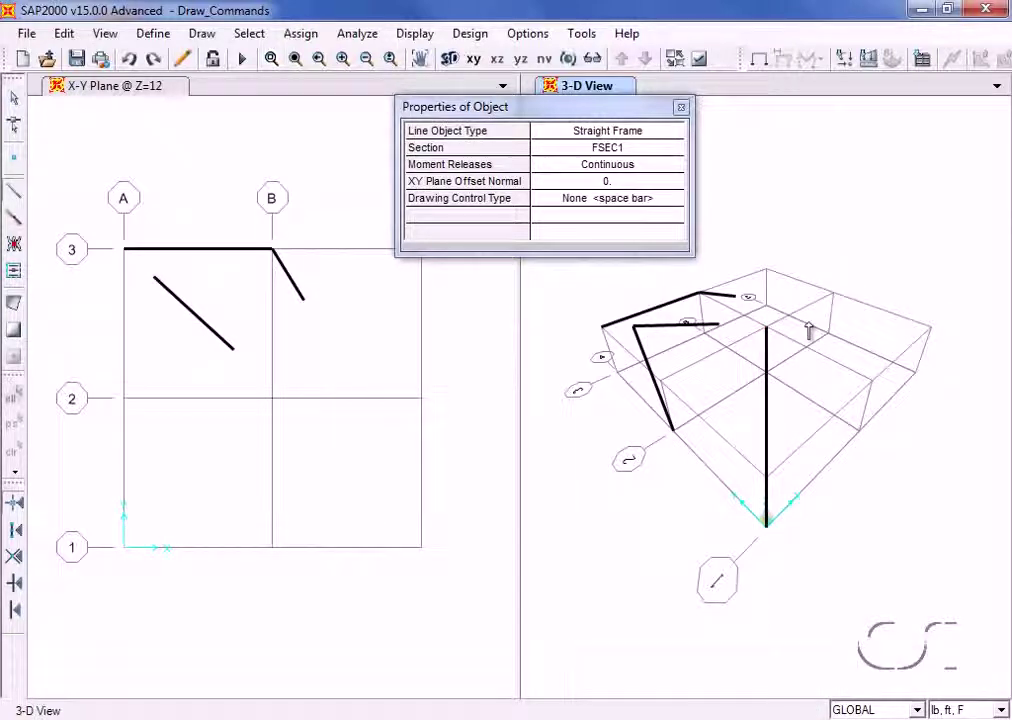
Review the available drawing control types for the frame object, keeping None.
left_click(632, 203)
left_click(634, 201)
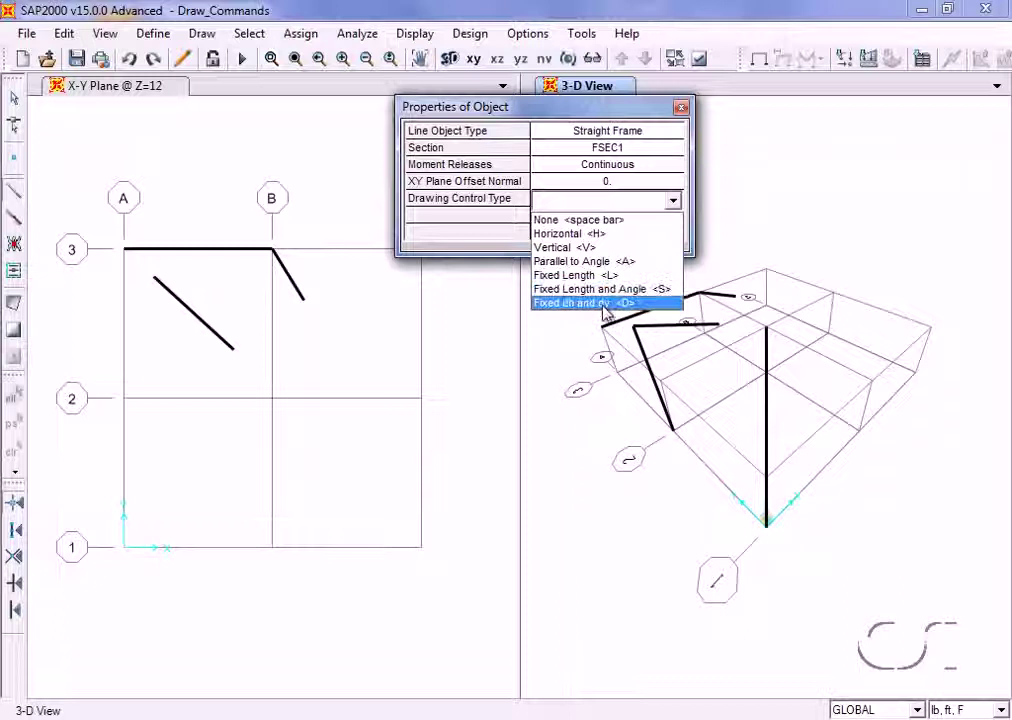
left_click(596, 233)
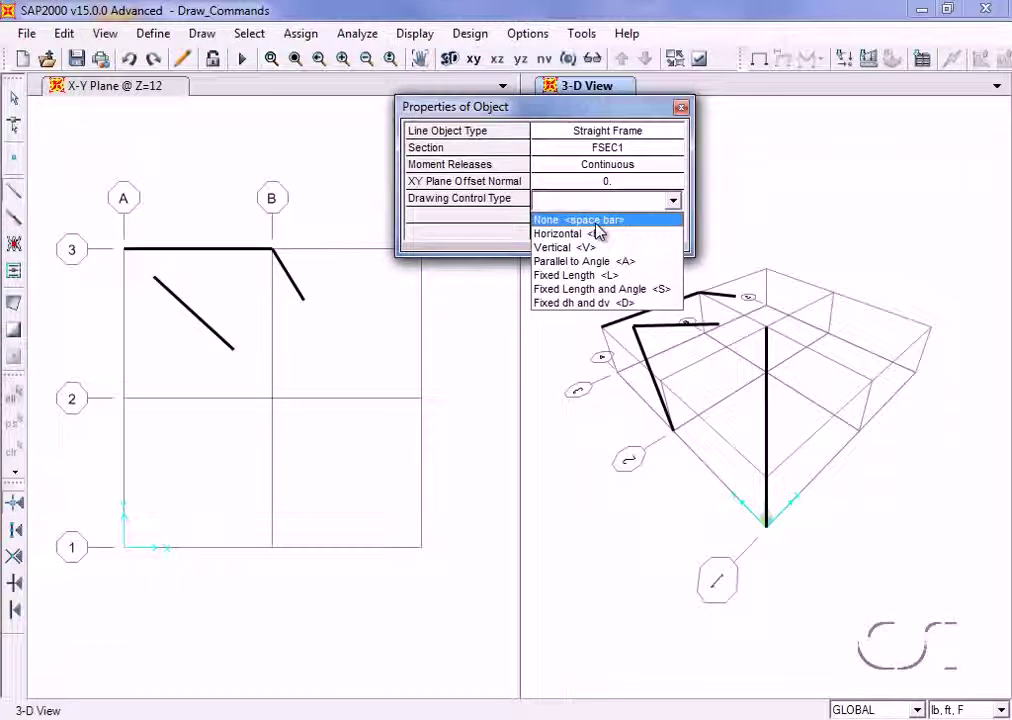
key("Return")
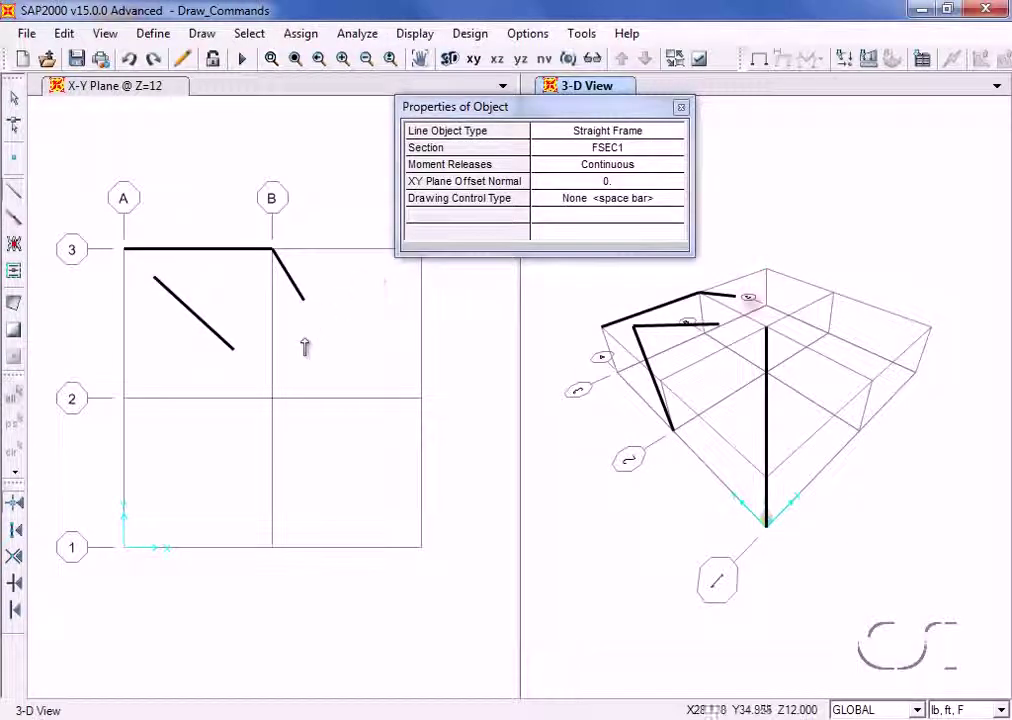
In plan, draw a frame constrained to Horizontal east of grid B, then continue from its end with a segment constrained to Vertical.
left_click(303, 351)
left_click(304, 346)
key("h")
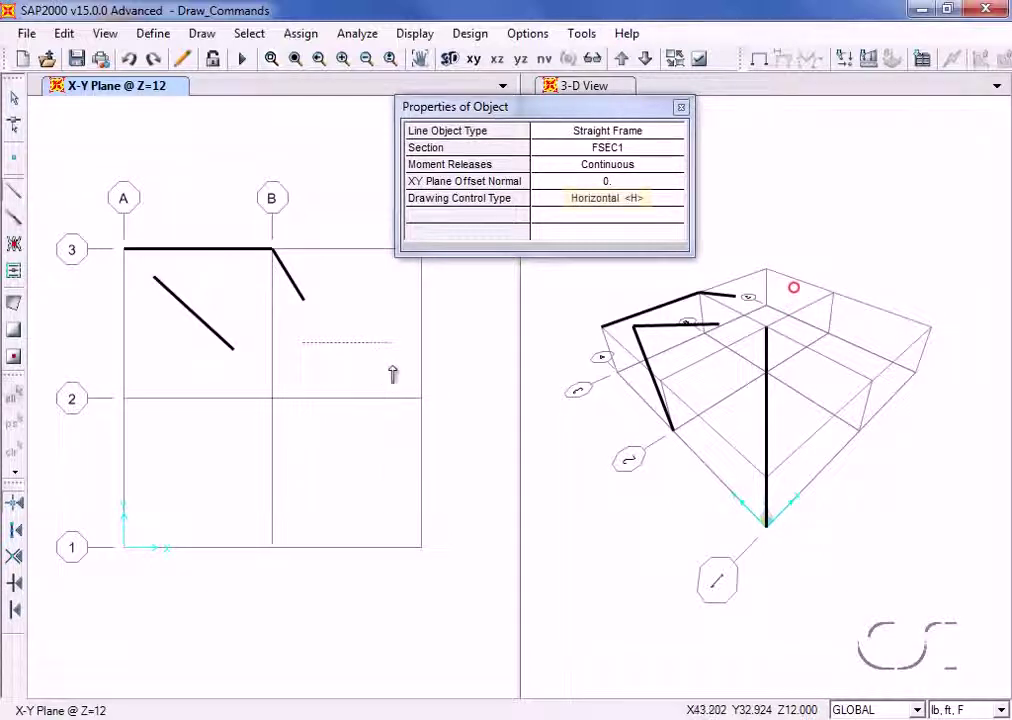
left_click(392, 370)
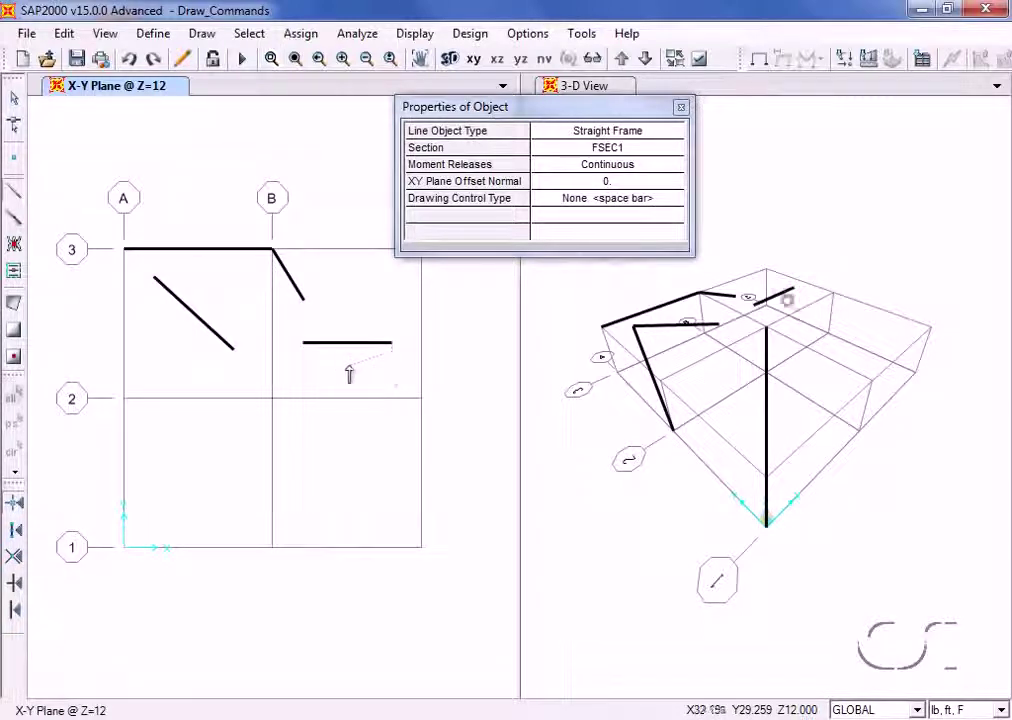
key("v")
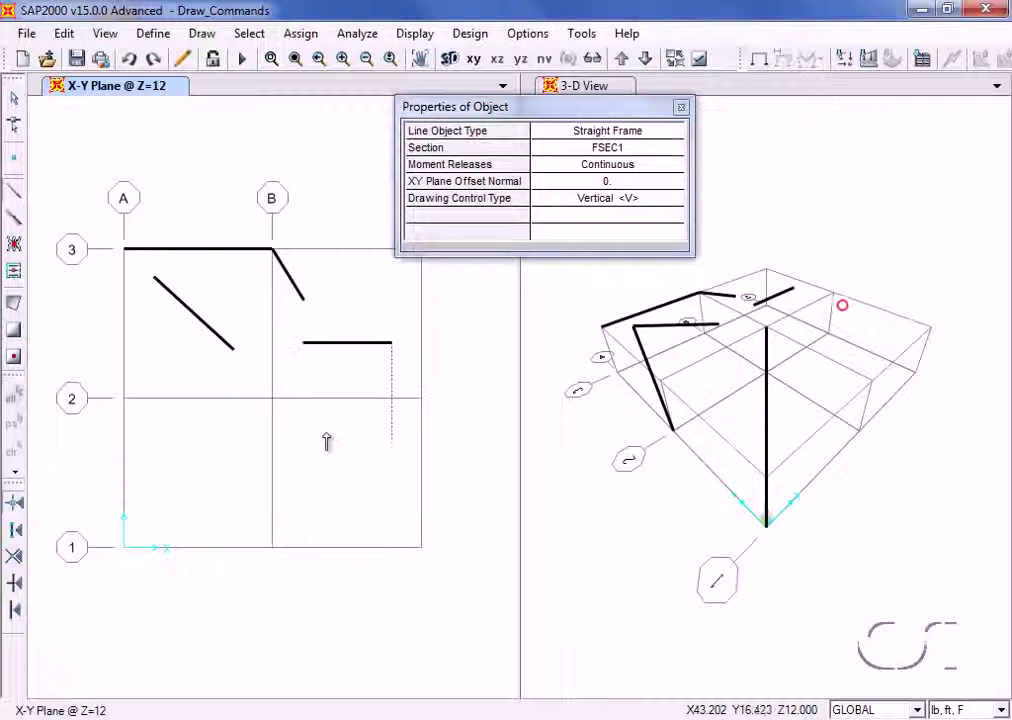
left_click(329, 434)
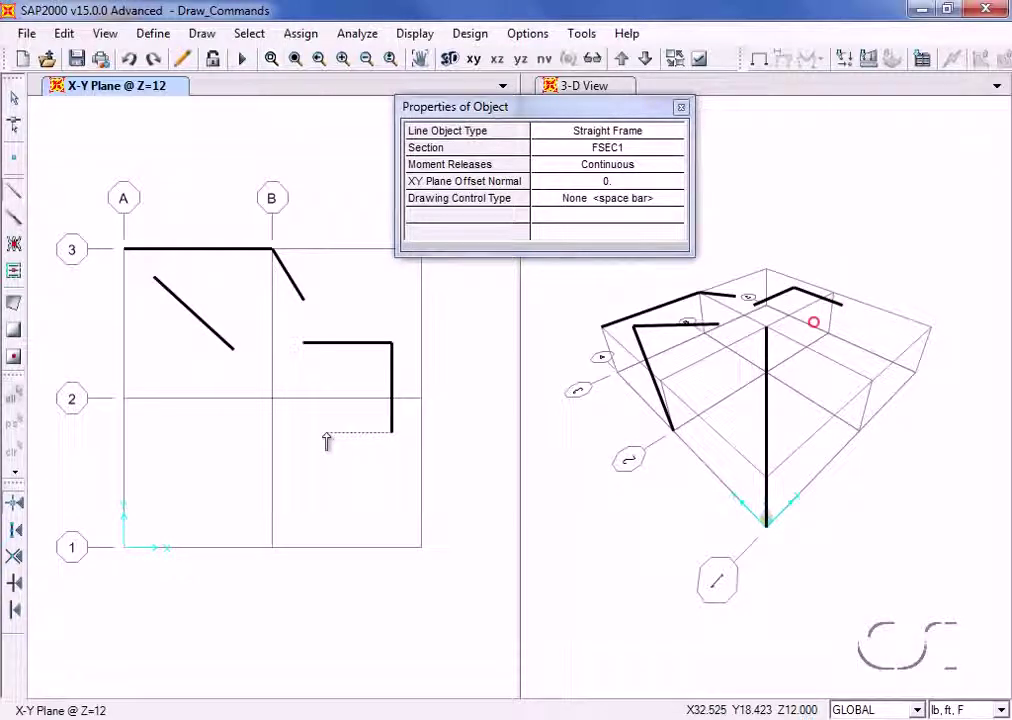
Continue the frame chain with a segment parallel to a 45° angle and one with a fixed length of 8 ft, then end drawing.
key("a")
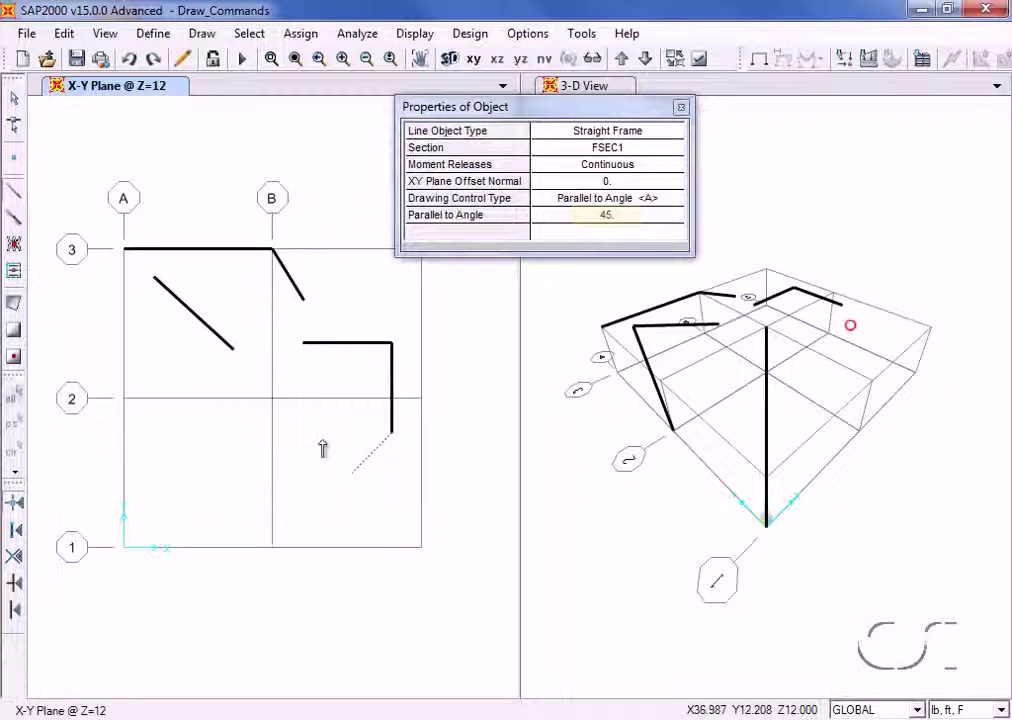
left_click(328, 450)
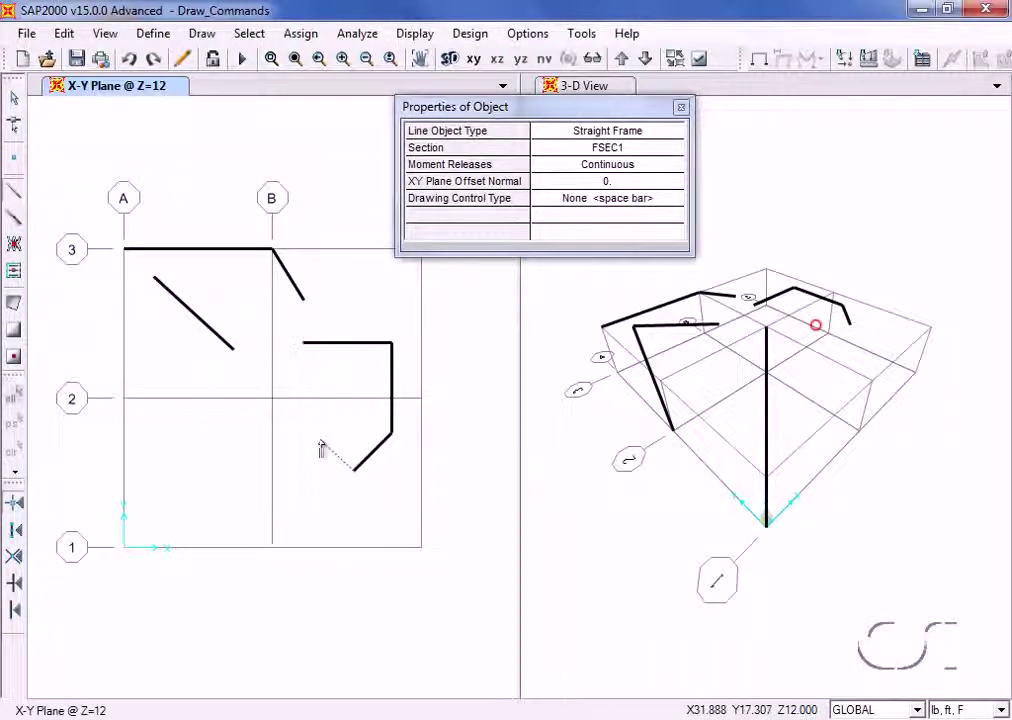
key("l")
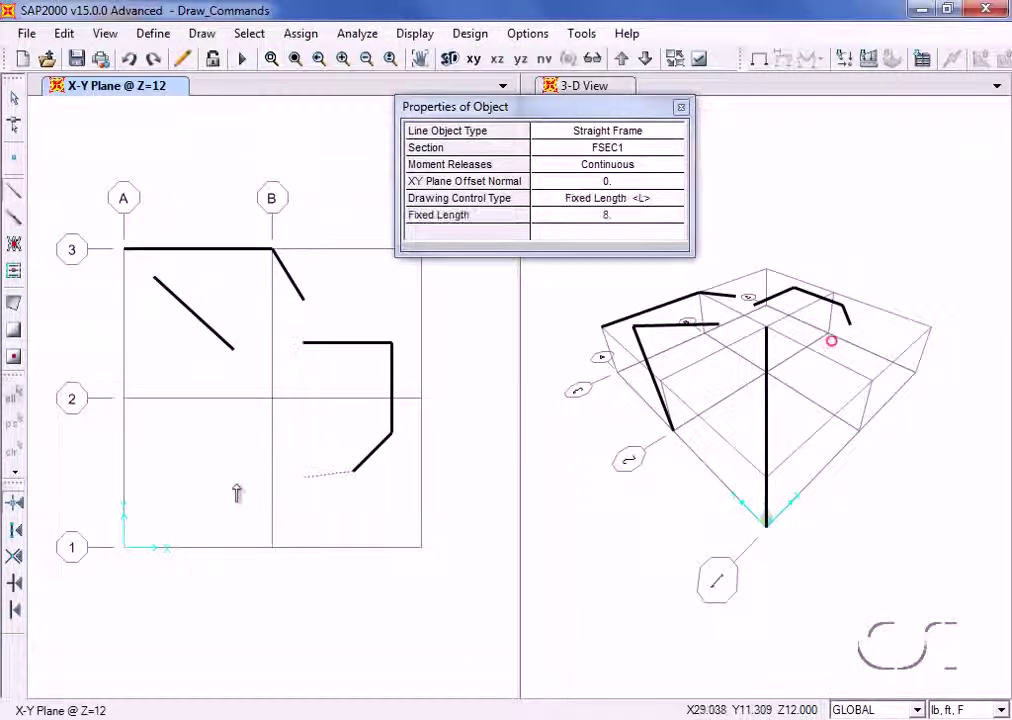
left_click(204, 445)
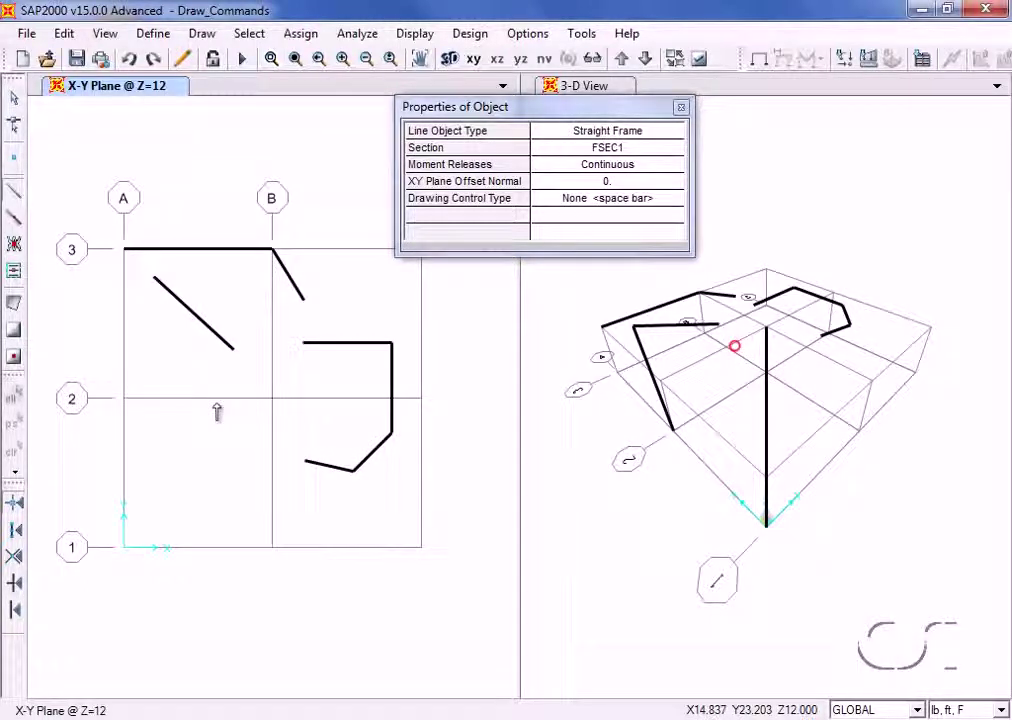
left_click(12, 106)
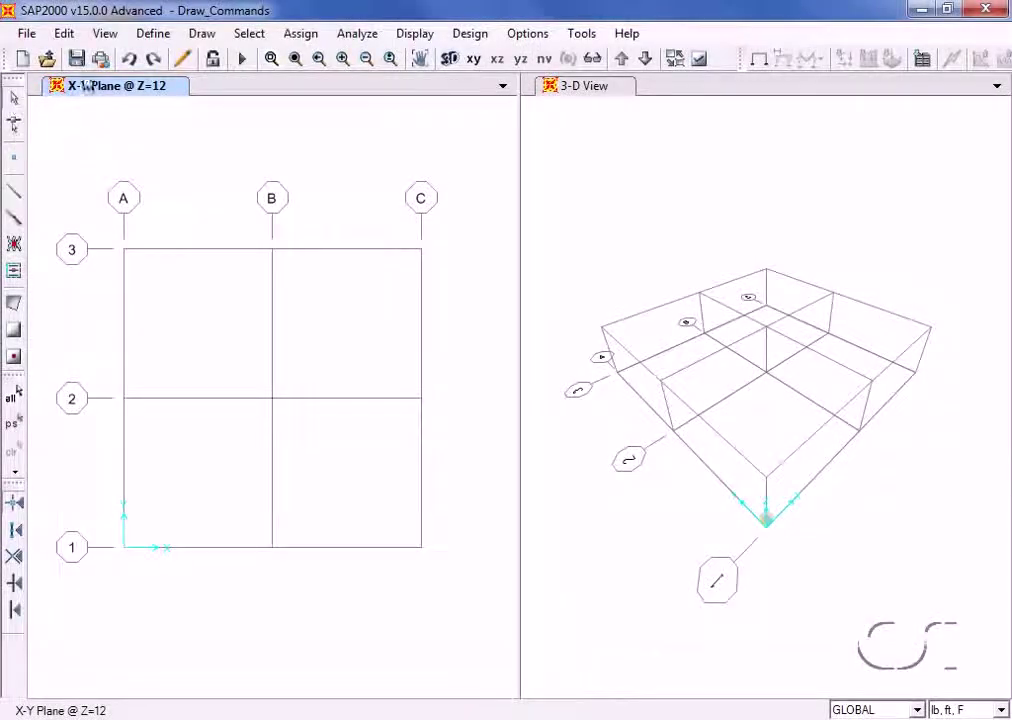
Quick draw frames on grid line 3 between A and B and, by window, on all grid segments between B and C.
left_click(192, 38)
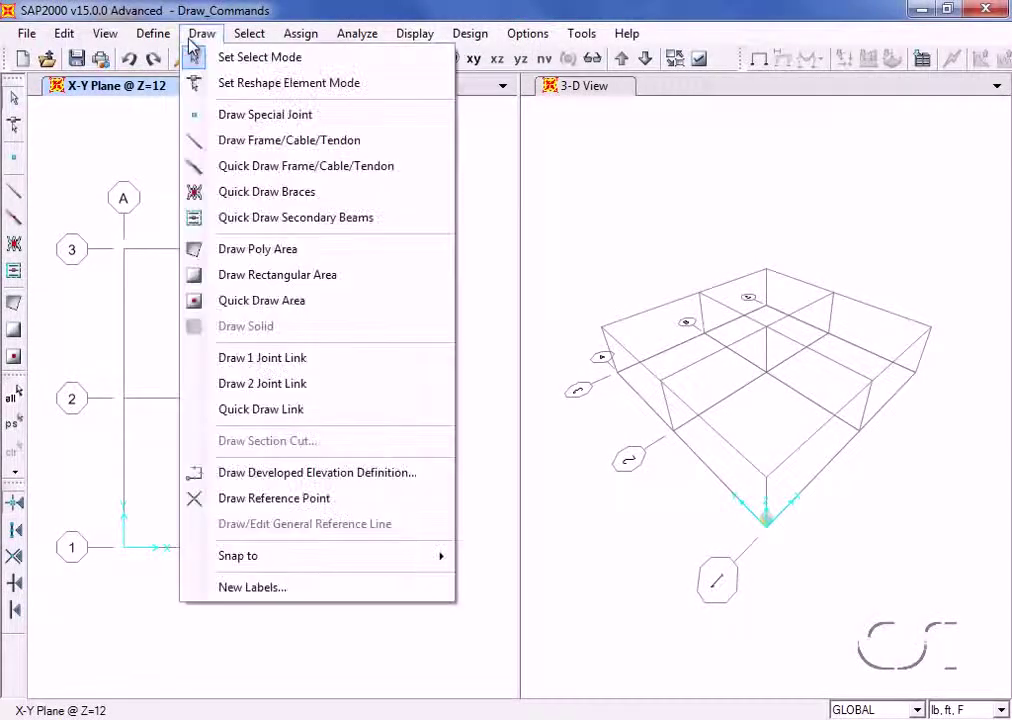
left_click(336, 167)
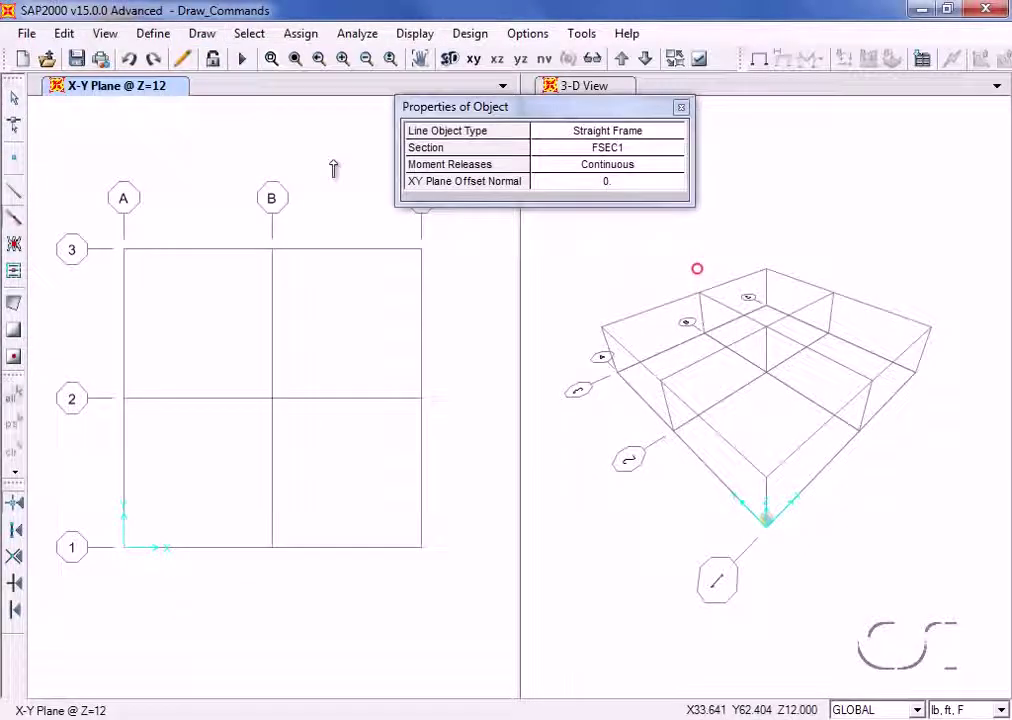
left_click(207, 252)
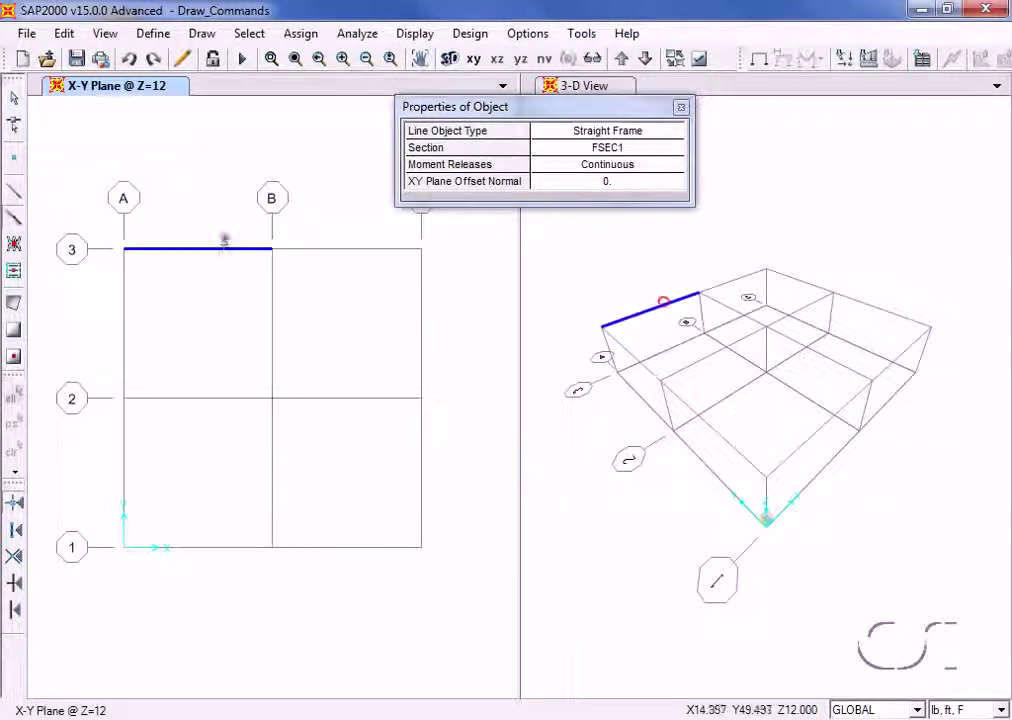
mouse_move(250, 221)
left_mouse_down()
mouse_move(248, 343)
mouse_move(282, 569)
mouse_move(464, 592)
left_mouse_up()
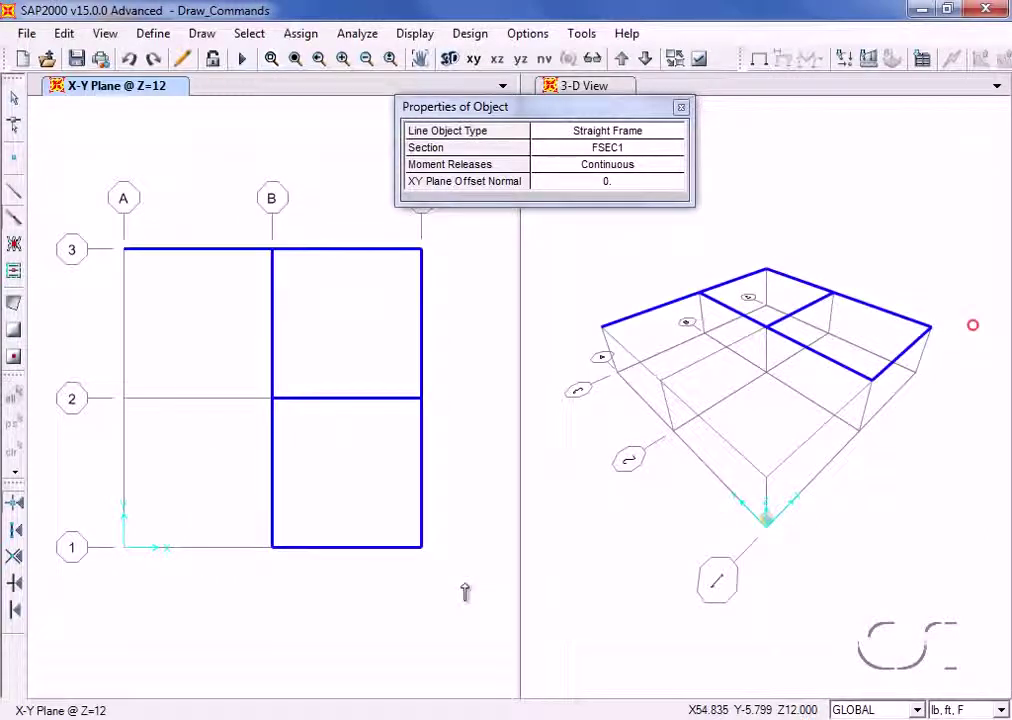
left_click(15, 110)
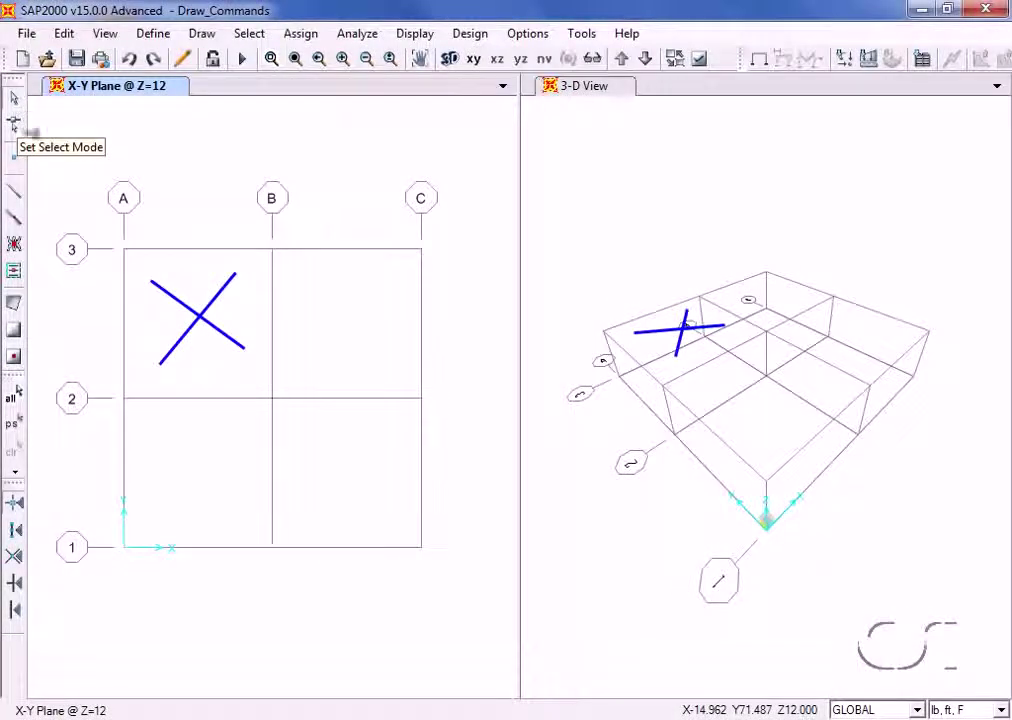
Set the Y coordinate of the descending diagonal frame's end joint nearest grid B to 35 ft in its point information.
right_click(252, 357)
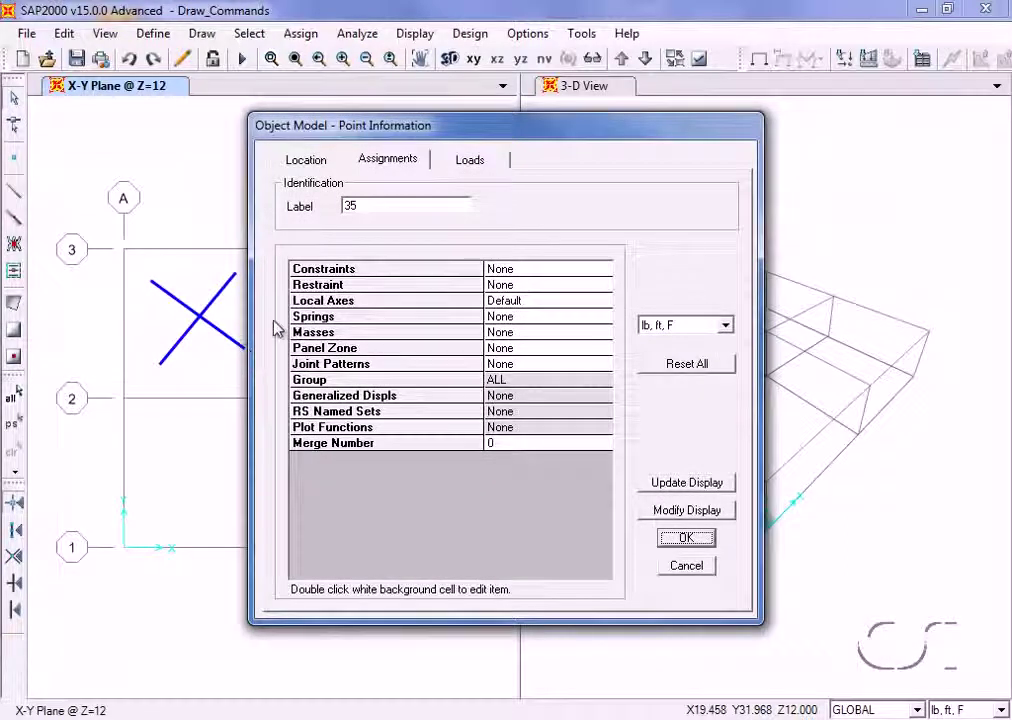
left_click(322, 163)
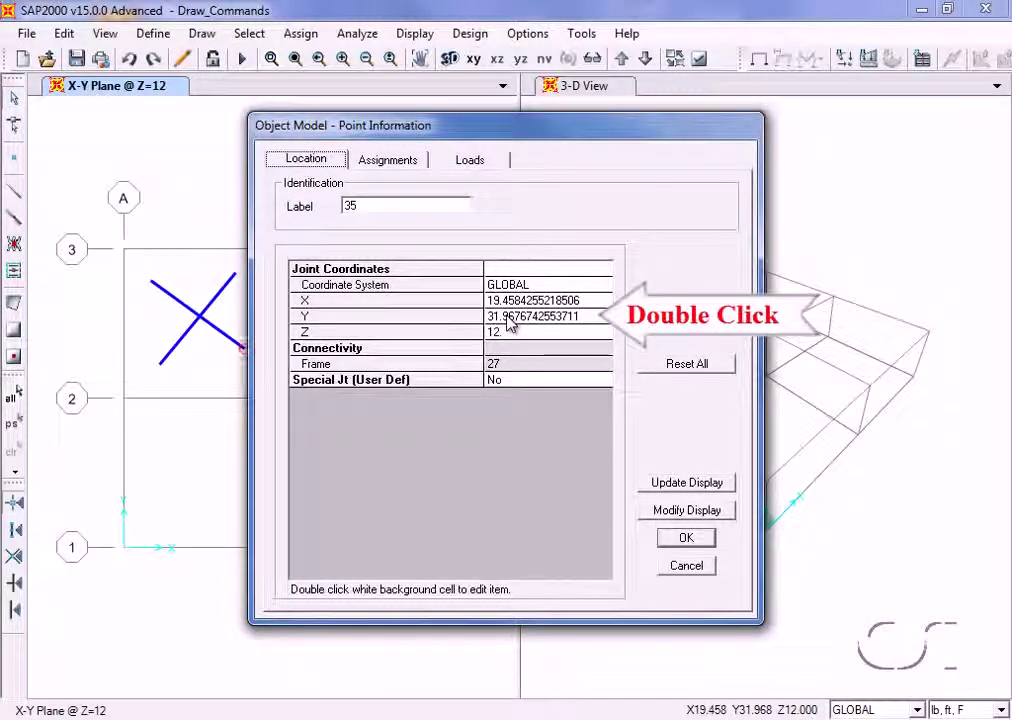
double_click(510, 318)
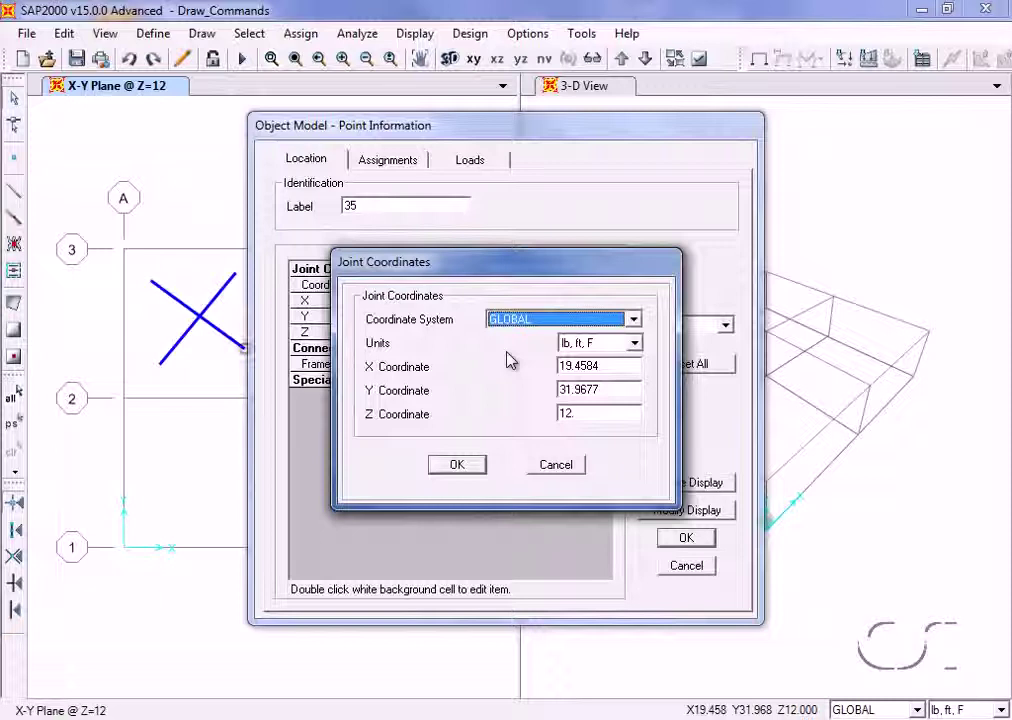
left_click(604, 388)
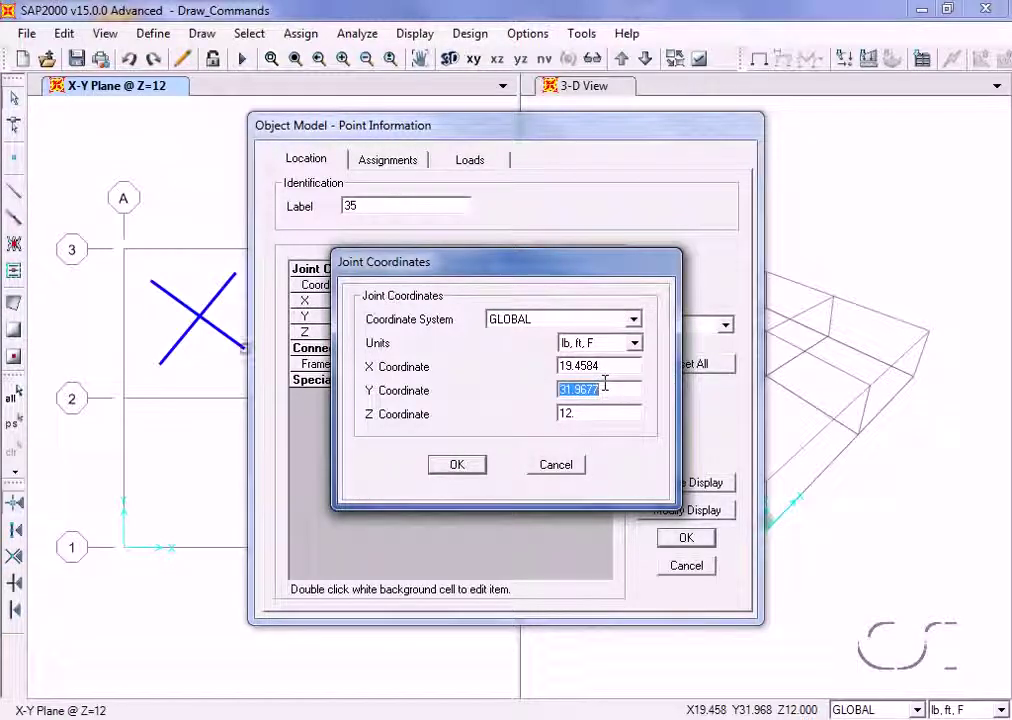
type("35")
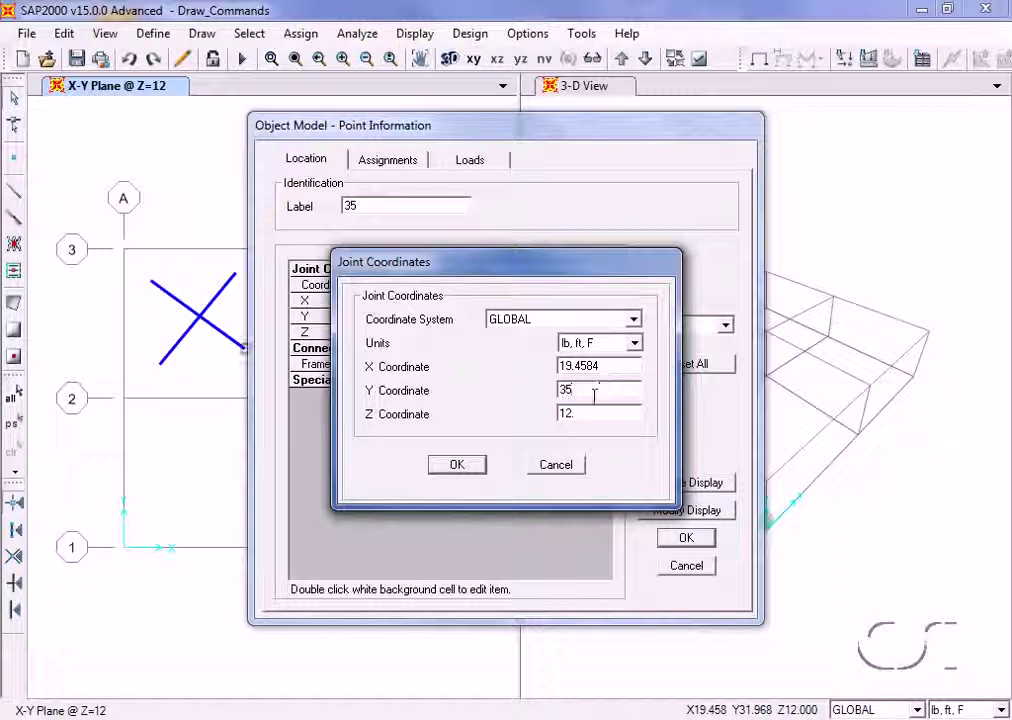
left_click(457, 465)
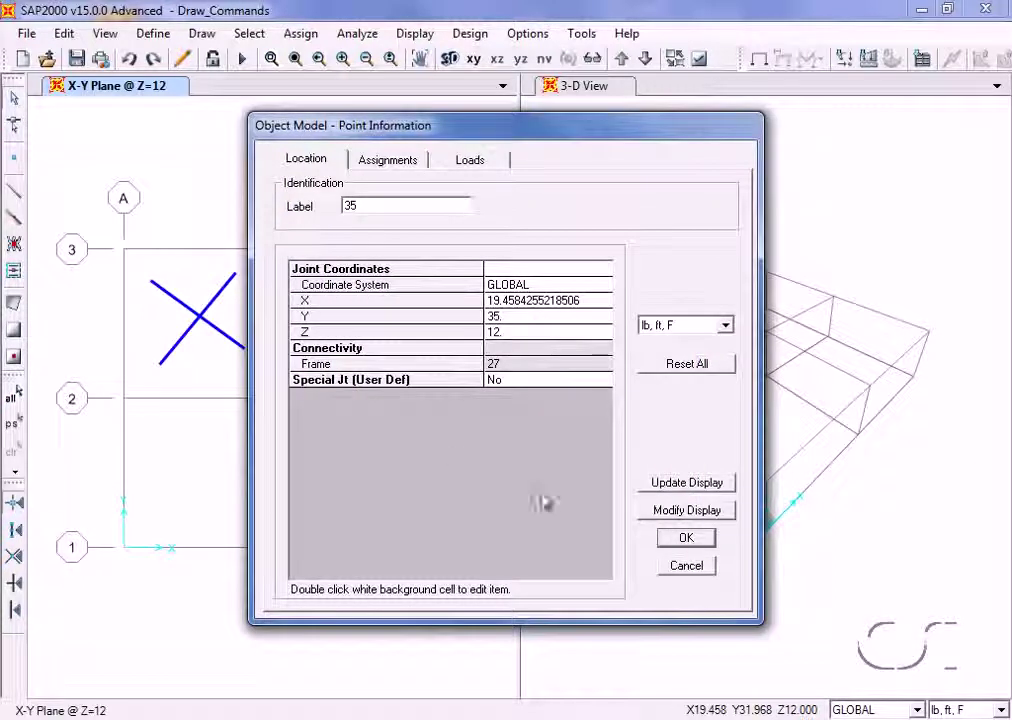
left_click(695, 544)
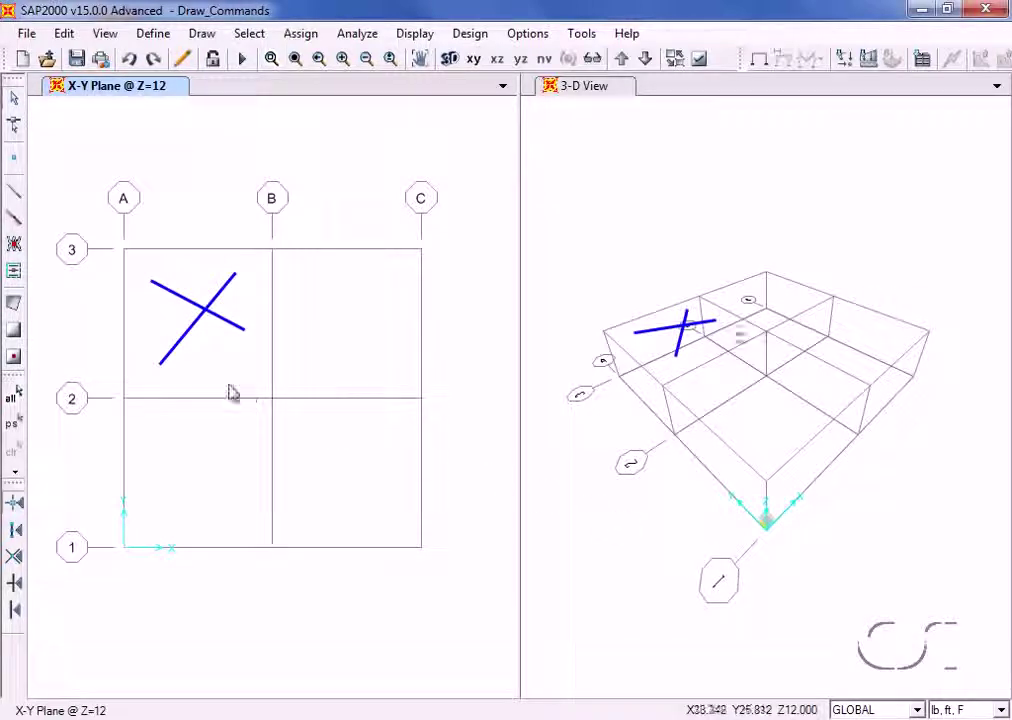
Align the descending diagonal frame's end joint nearest grid A to X-ordinate 0.
left_click(151, 284)
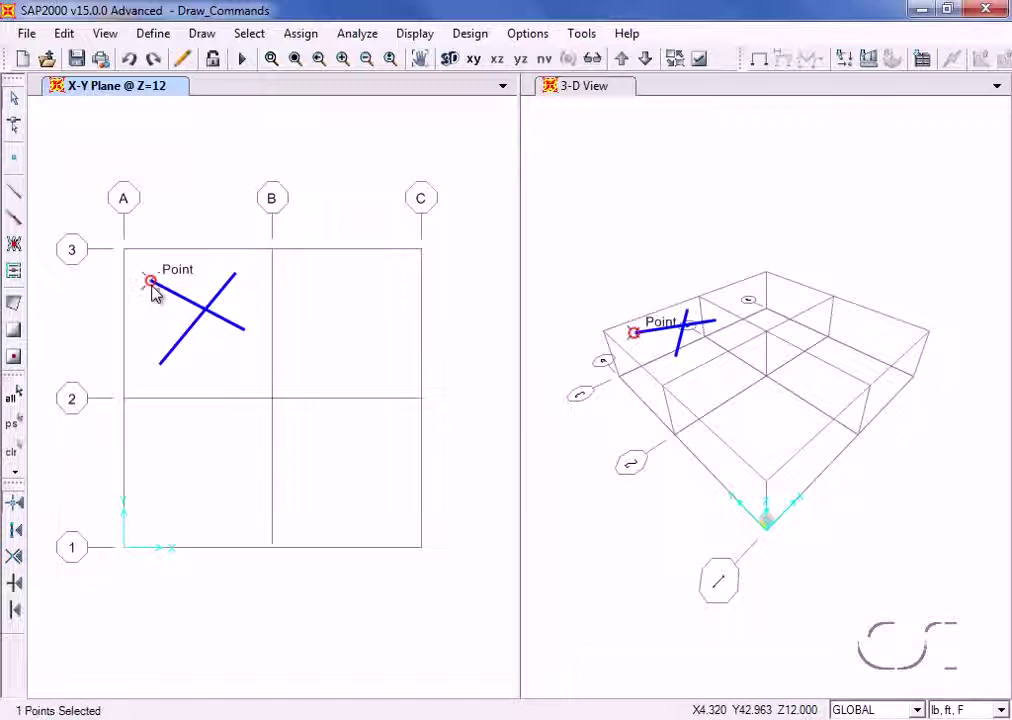
left_click(66, 34)
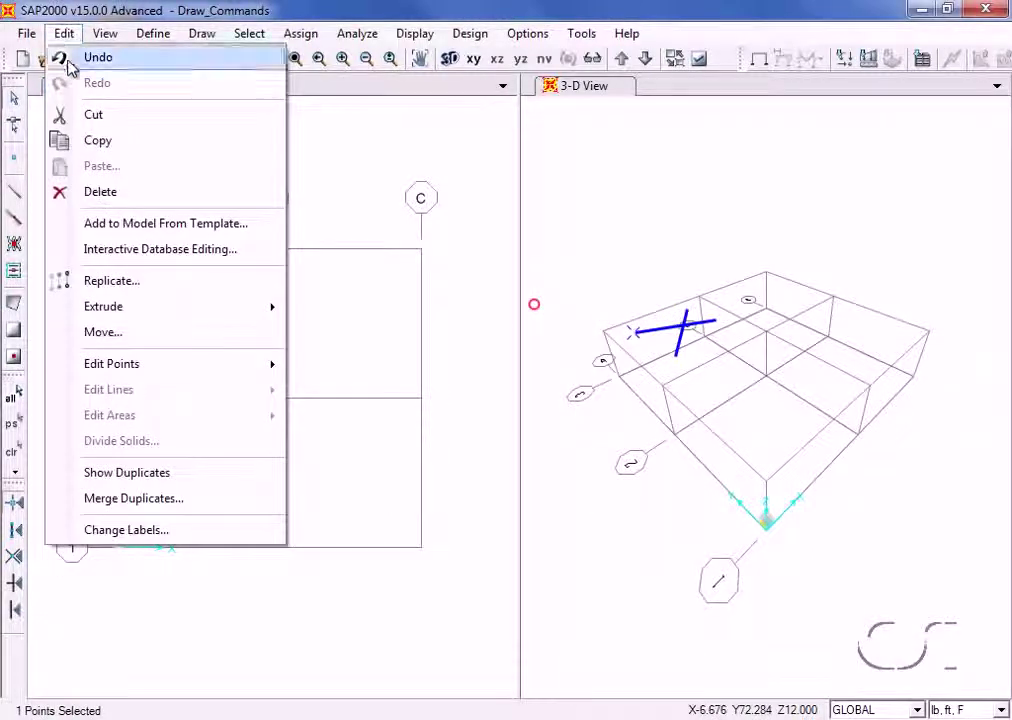
mouse_move(110, 363)
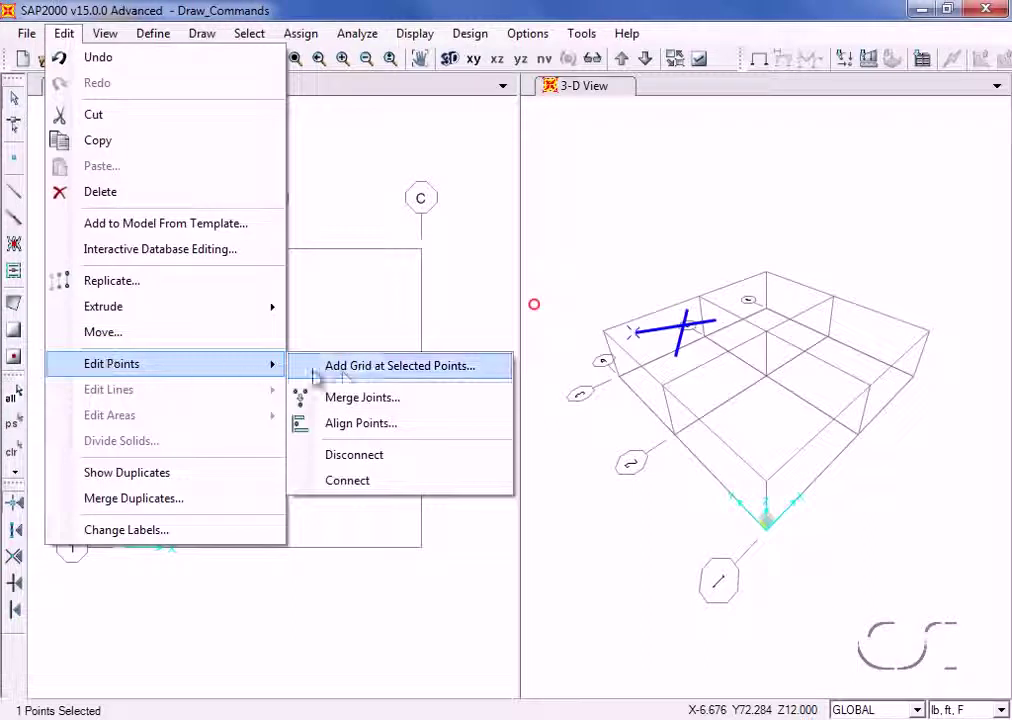
left_click(428, 427)
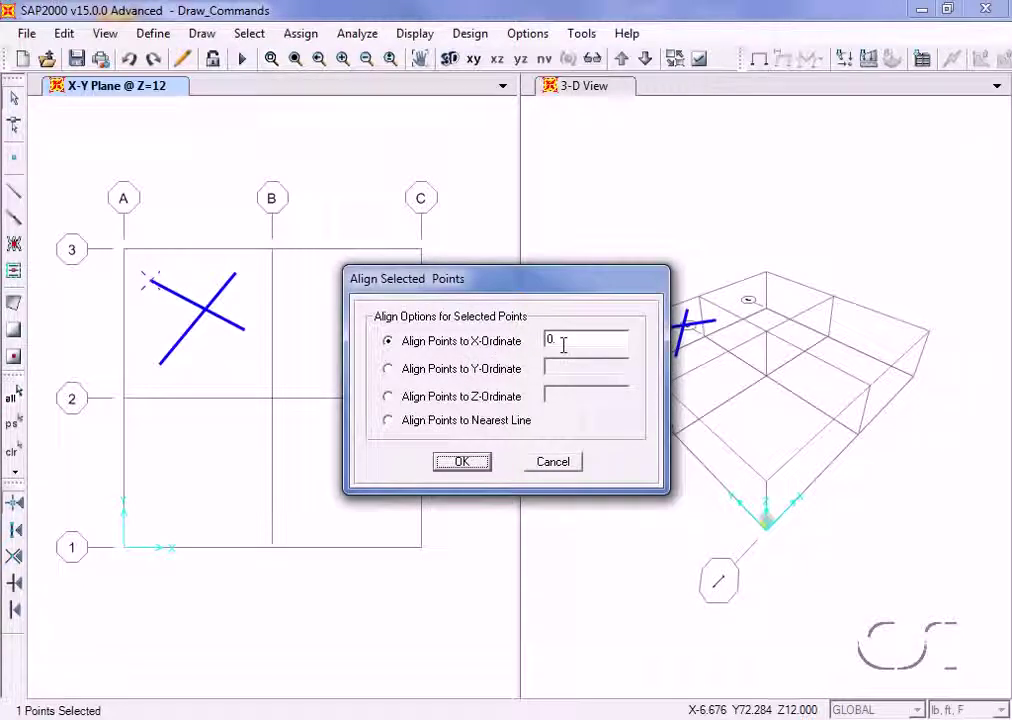
left_click(462, 462)
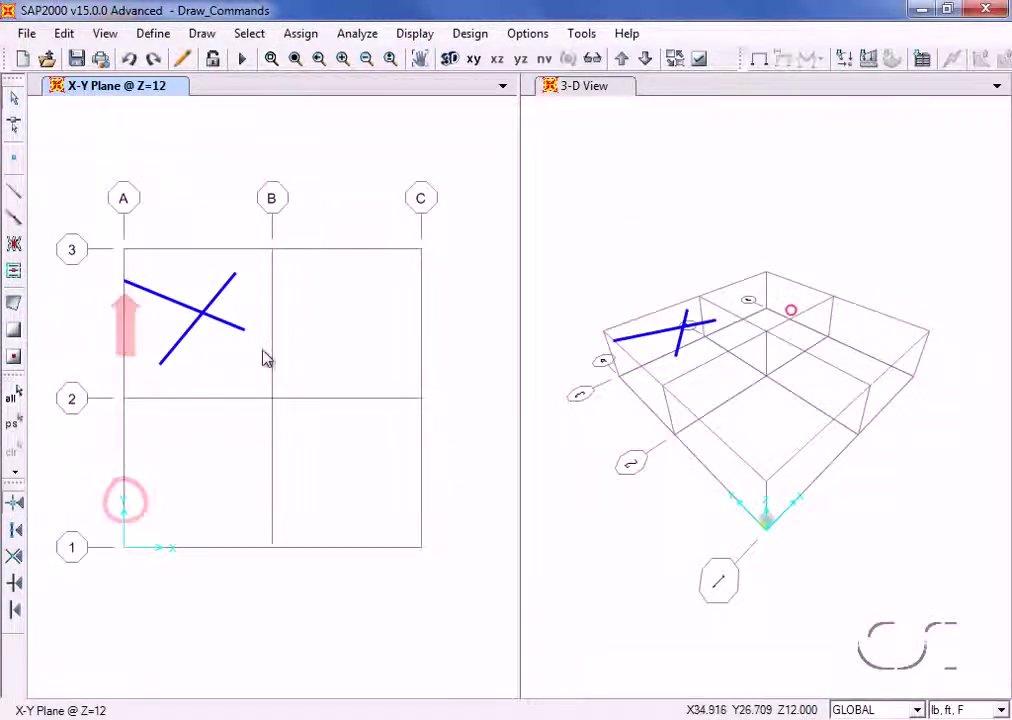
Reshape the descending diagonal: move it about 2.2 ft in X and 2.5 ft in Y, then pull its end nearest grid B toward grid line 2.
left_click(14, 127)
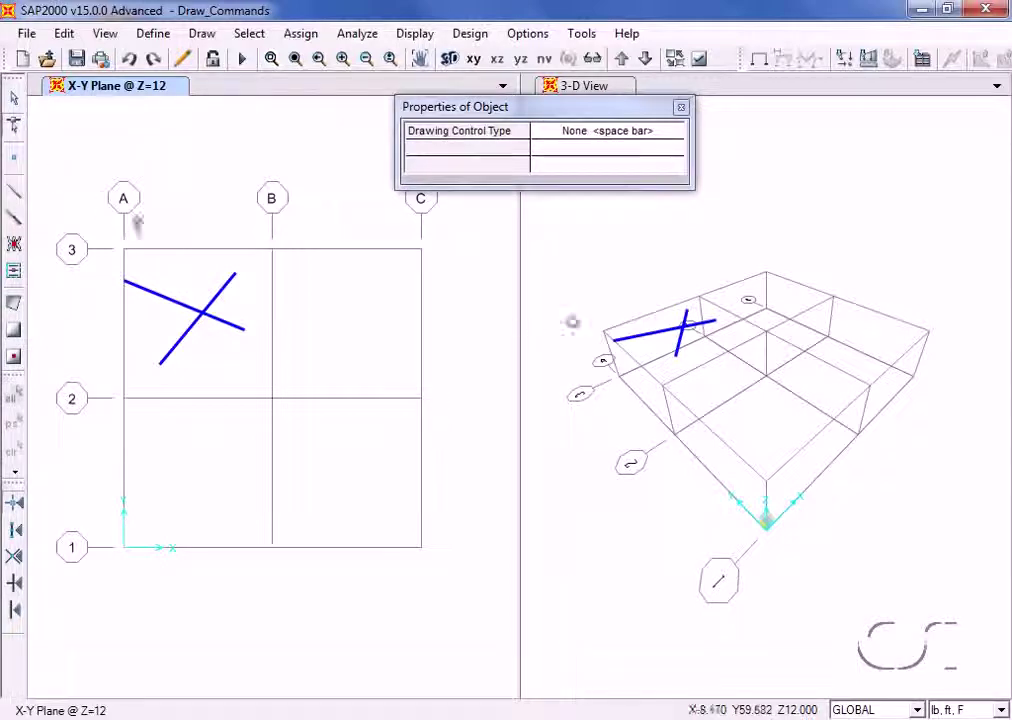
left_click(225, 325)
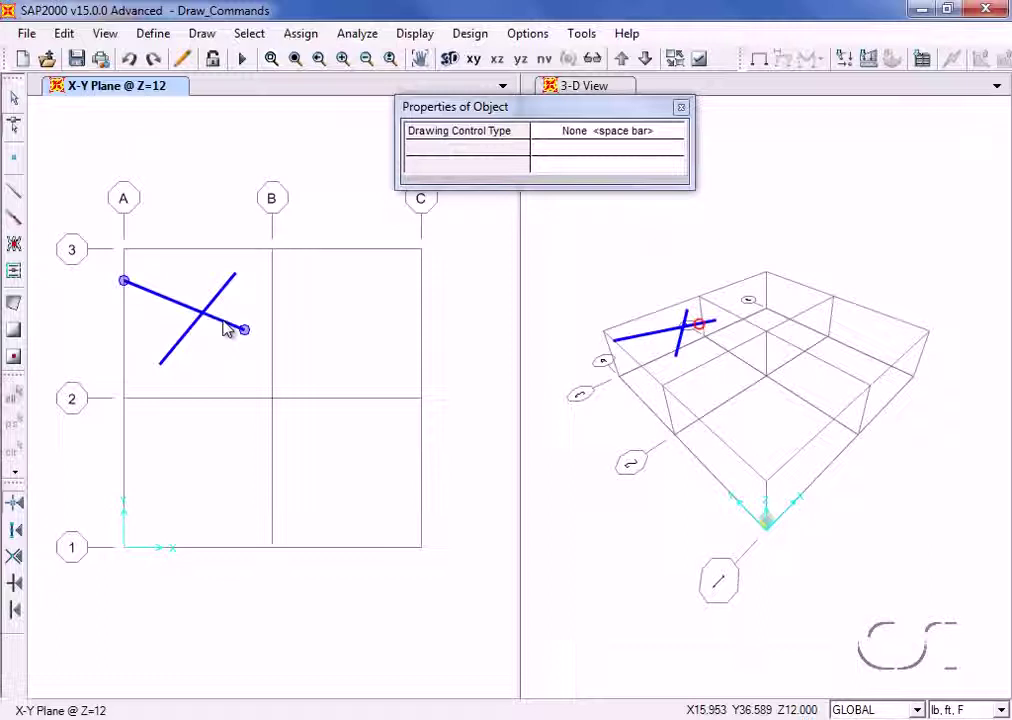
mouse_move(225, 330)
left_mouse_down()
mouse_move(253, 300)
mouse_move(221, 350)
mouse_move(237, 312)
left_mouse_up()
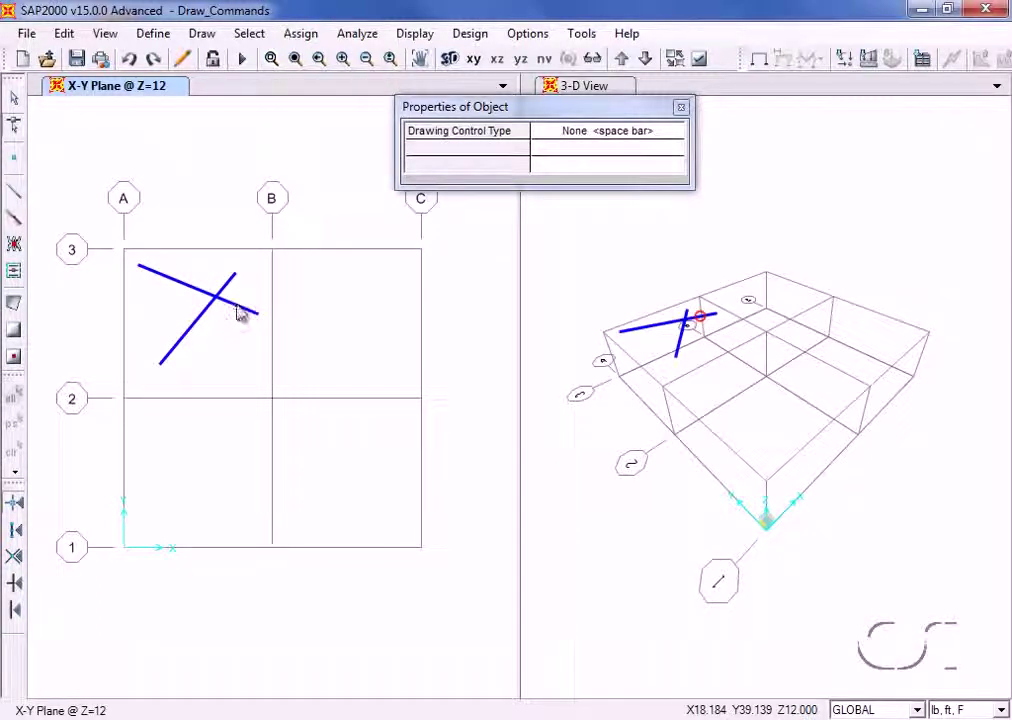
left_click(240, 313)
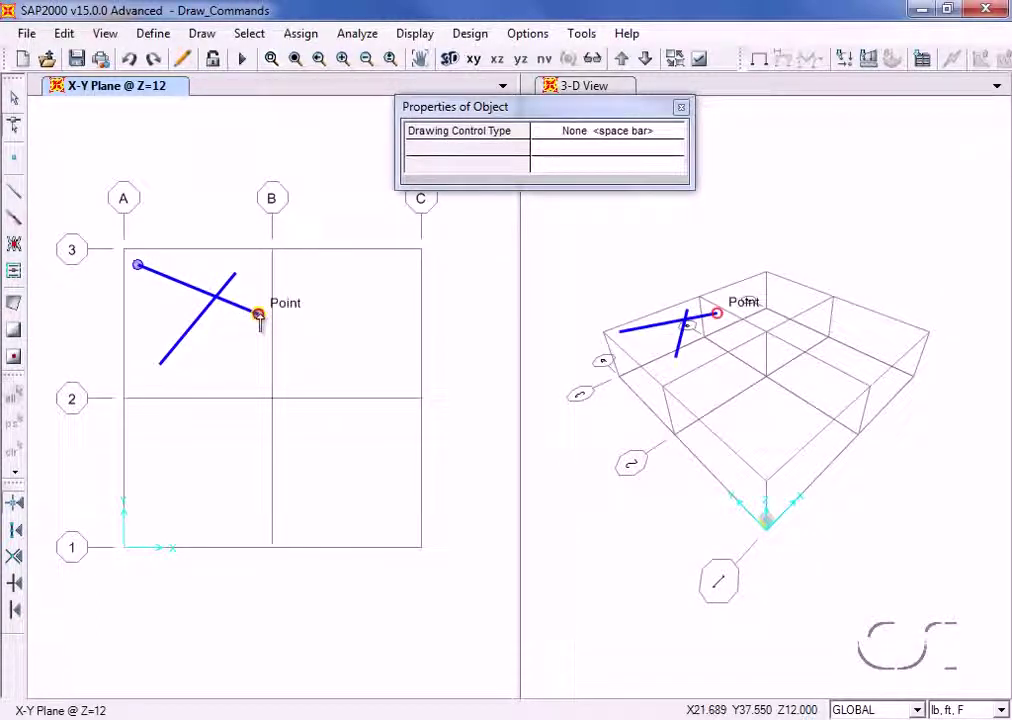
left_click_drag(259, 318, 243, 370)
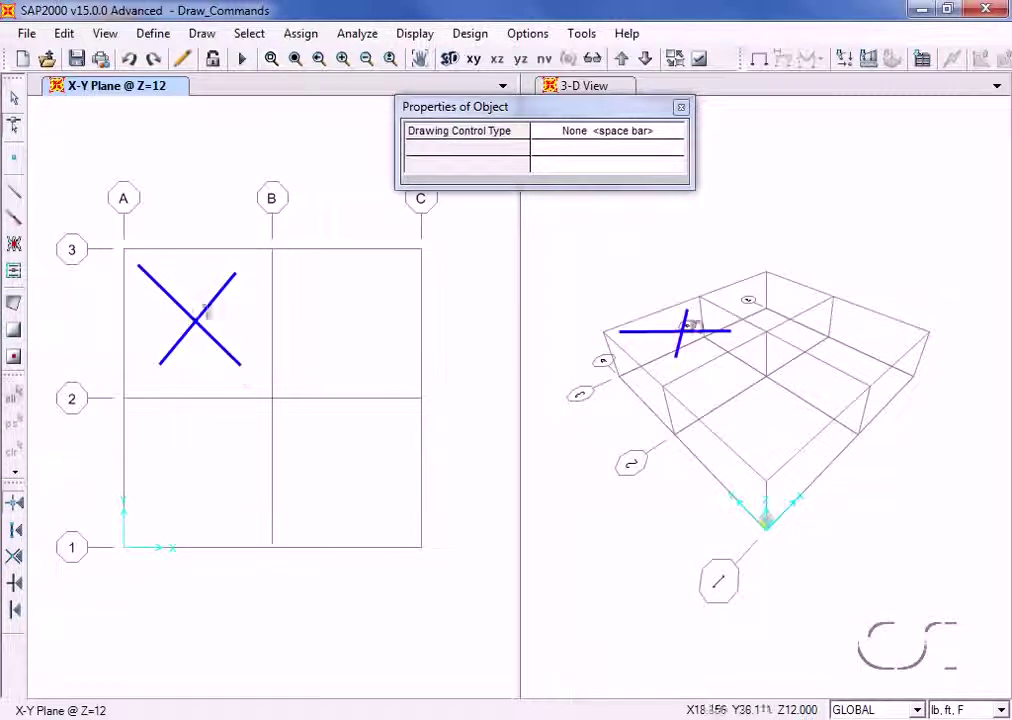
left_click(15, 99)
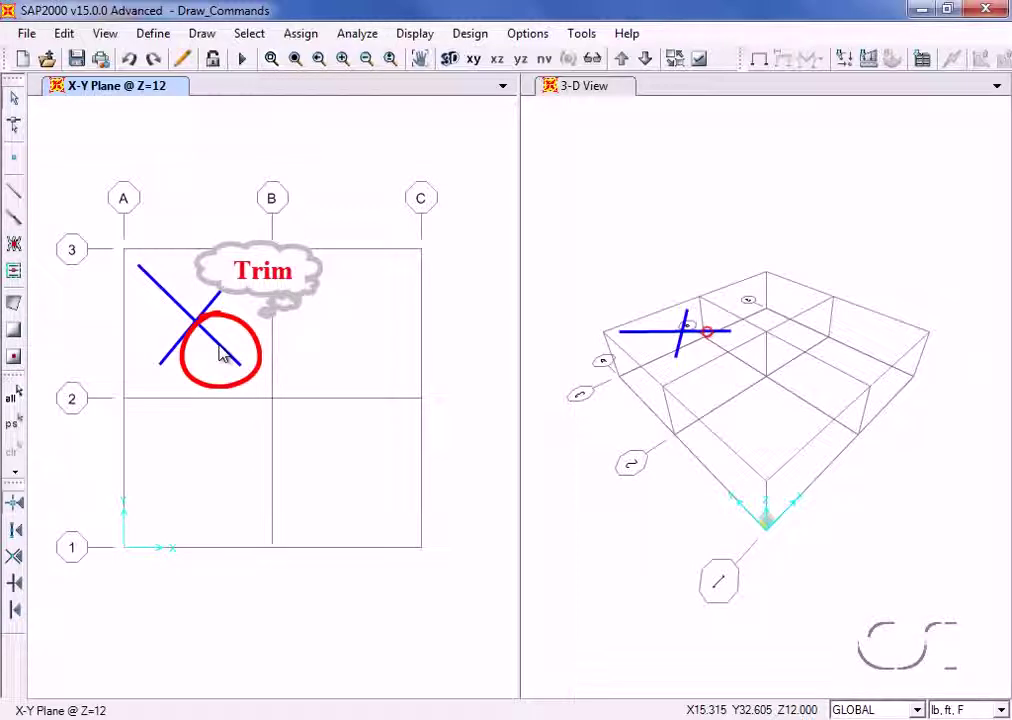
Trim the descending diagonal frame at its lower end joint, using the other diagonal frame as the cutting line.
left_click(220, 347)
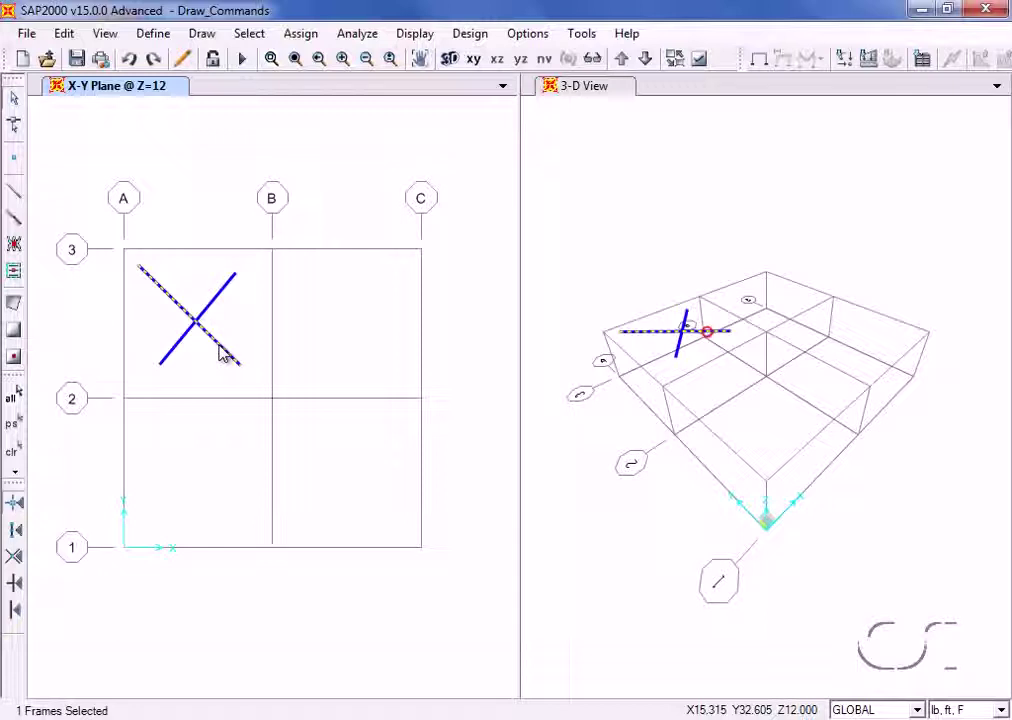
left_click(241, 368)
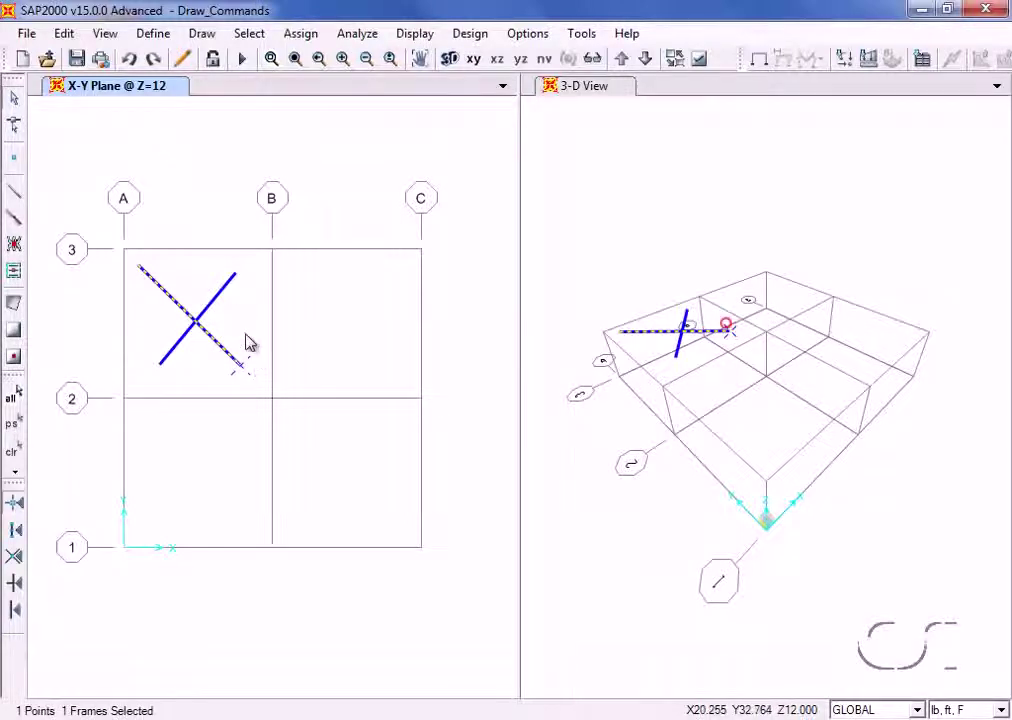
left_click(215, 298)
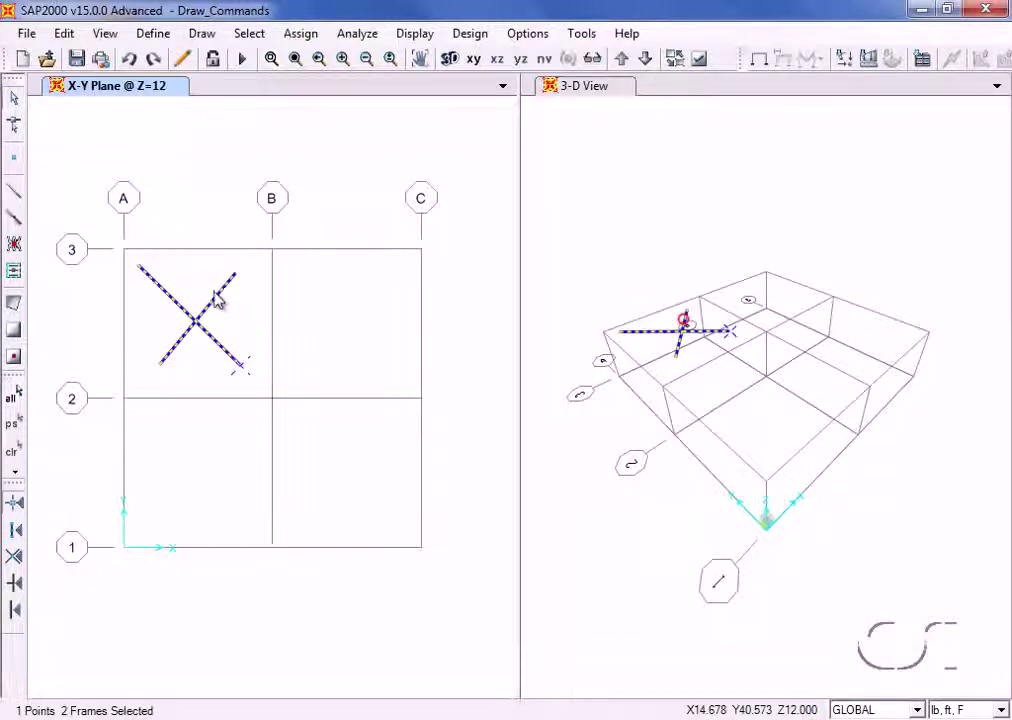
left_click(64, 34)
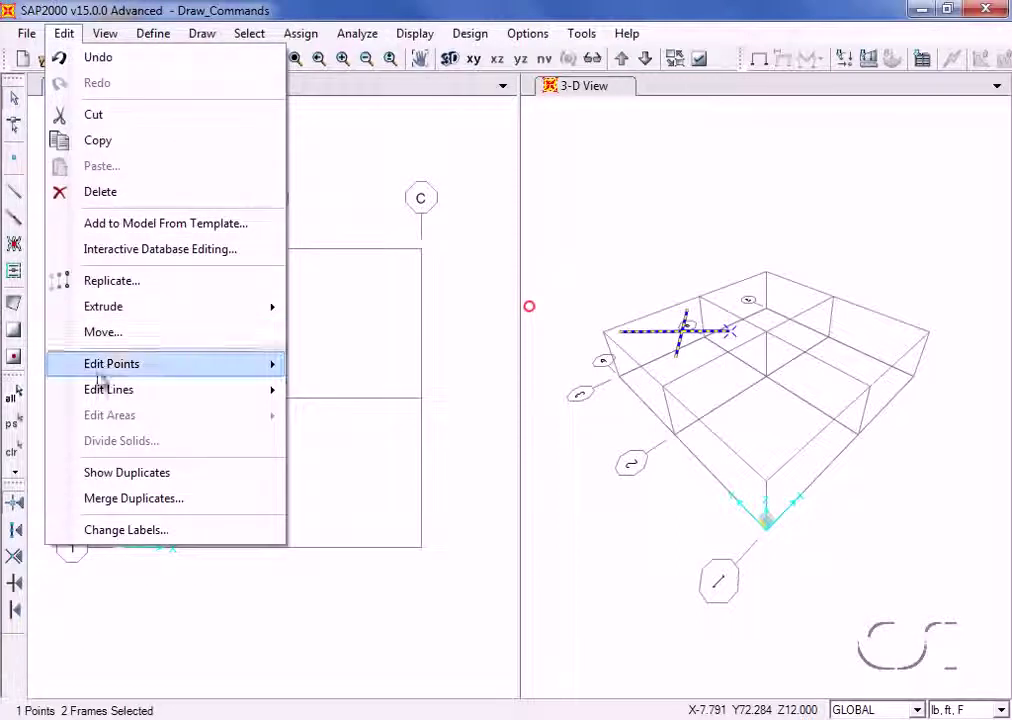
mouse_move(194, 391)
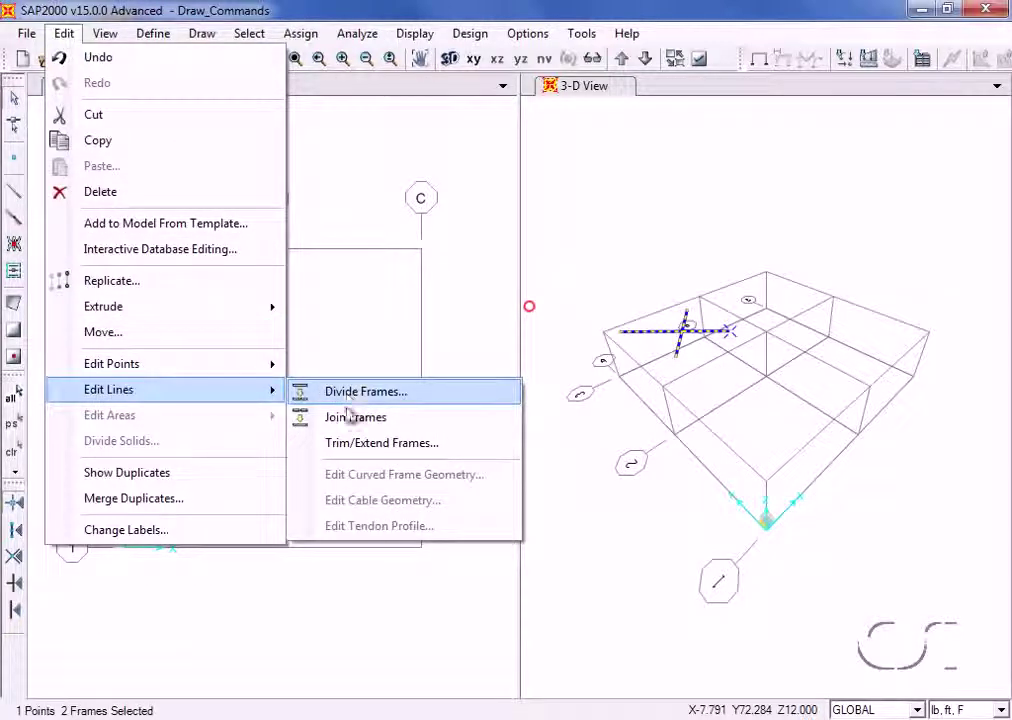
left_click(458, 446)
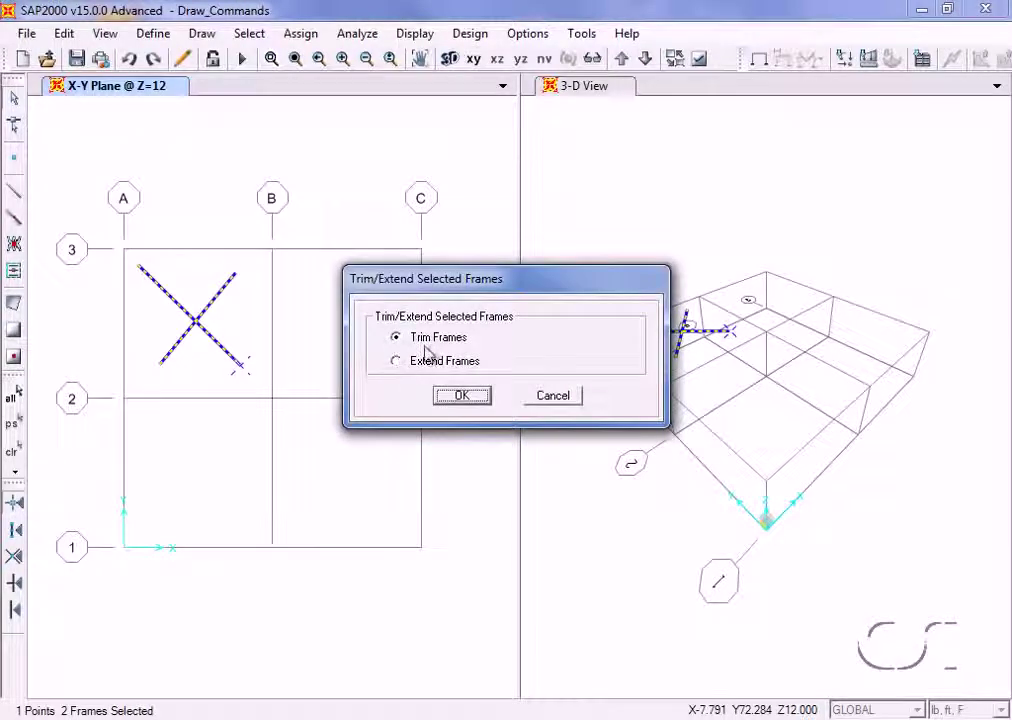
left_click(462, 396)
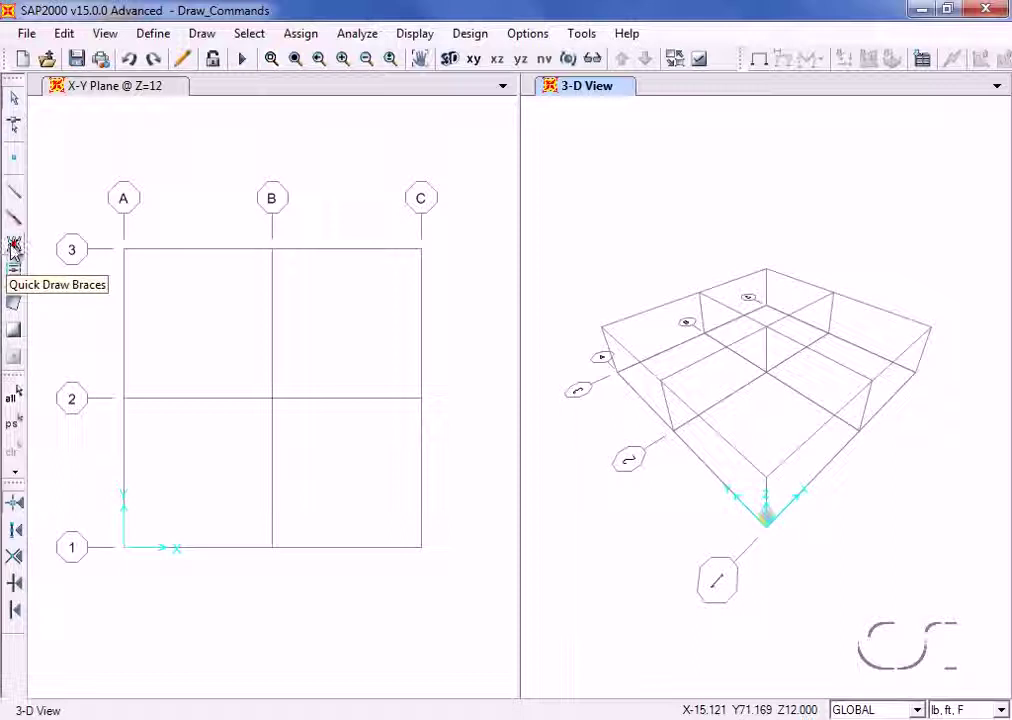
Quick draw pinned FSEC1 X braces in the plan bays B-C/2-3 and A-B/1-2.
left_click(14, 248)
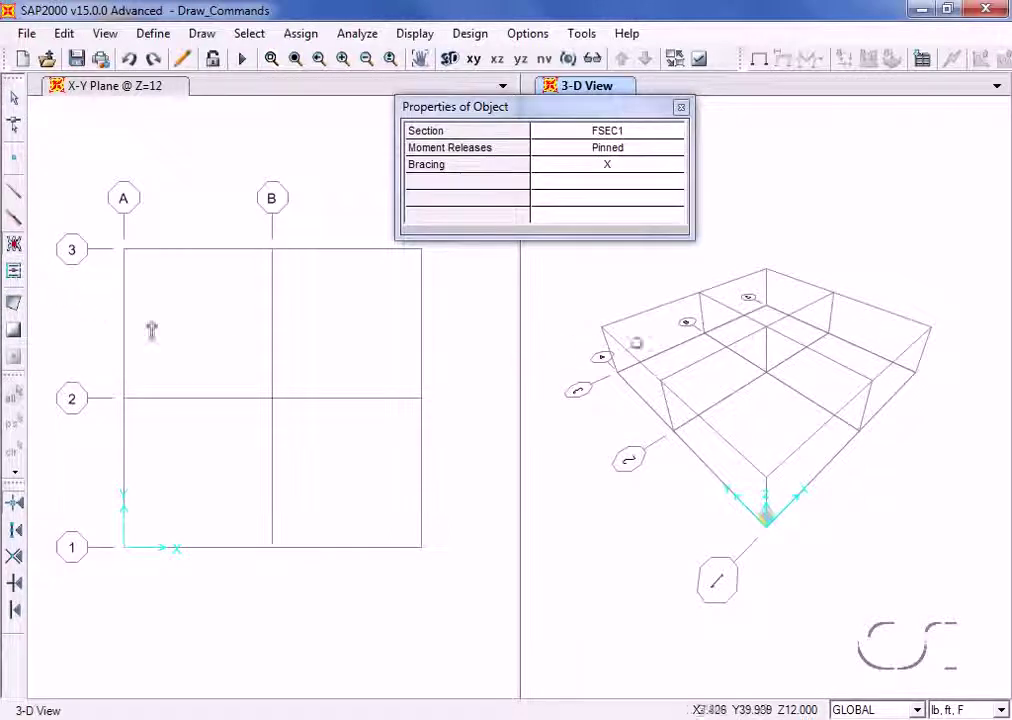
left_click(321, 333)
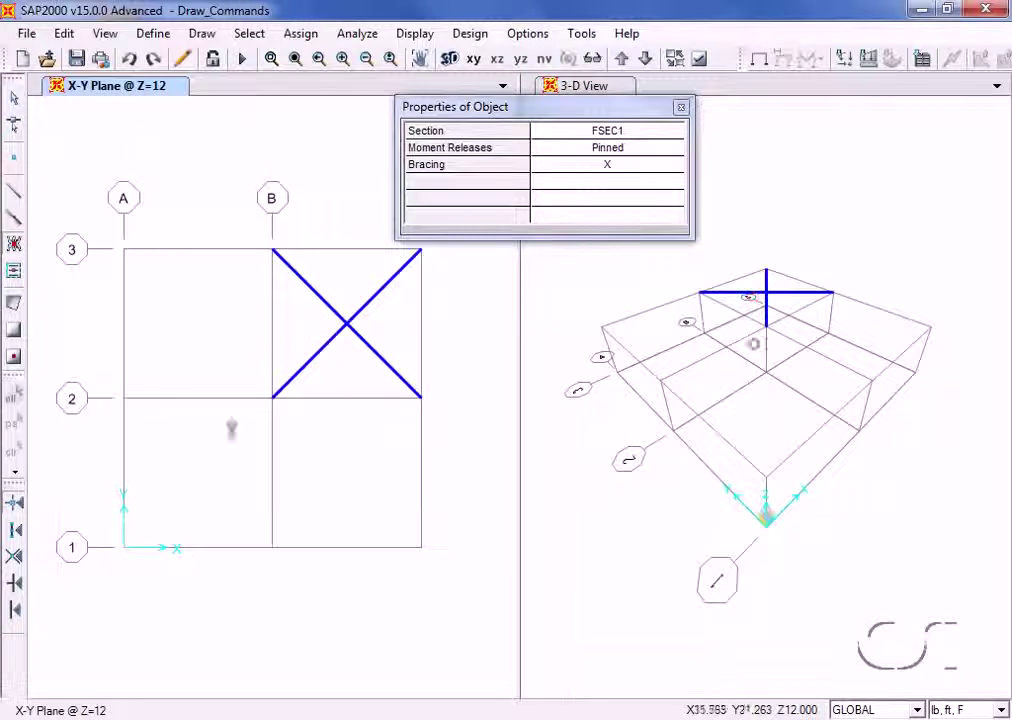
left_click(192, 484)
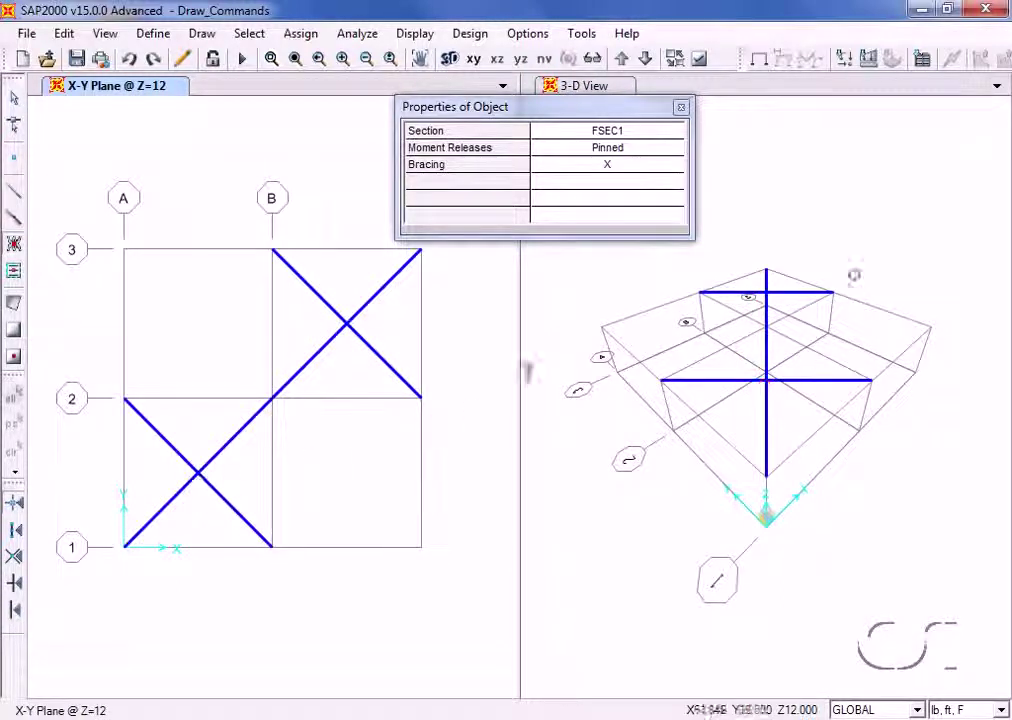
Add an X brace between grids A and B in the X-Z elevation at Y=48, restore the 3-D view and end drawing.
left_click(553, 321)
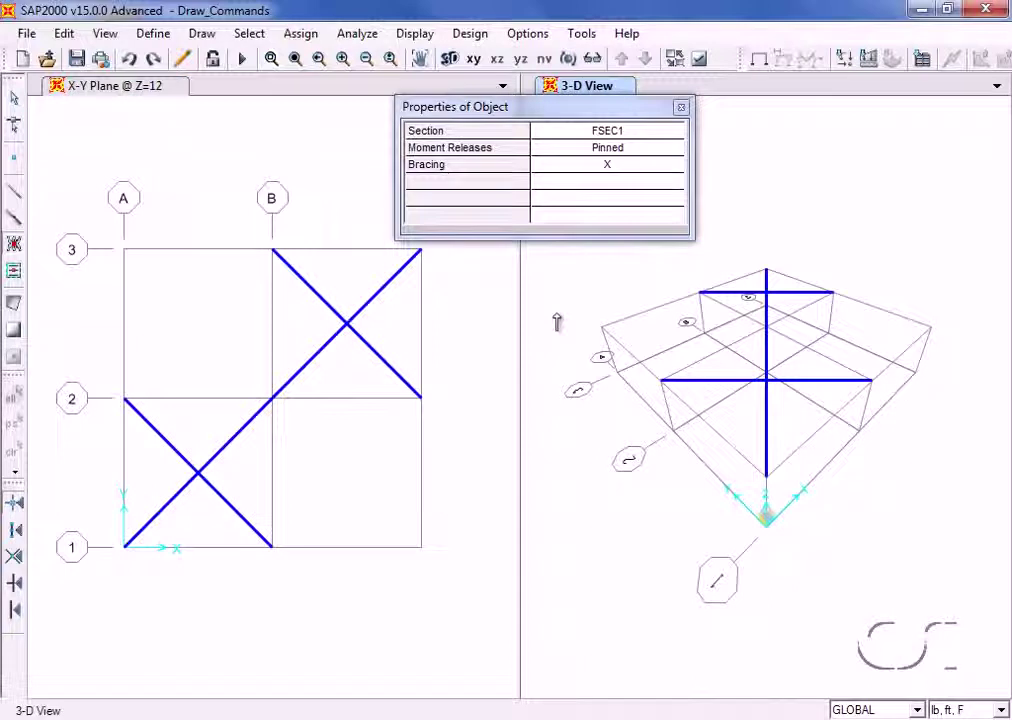
left_click(500, 62)
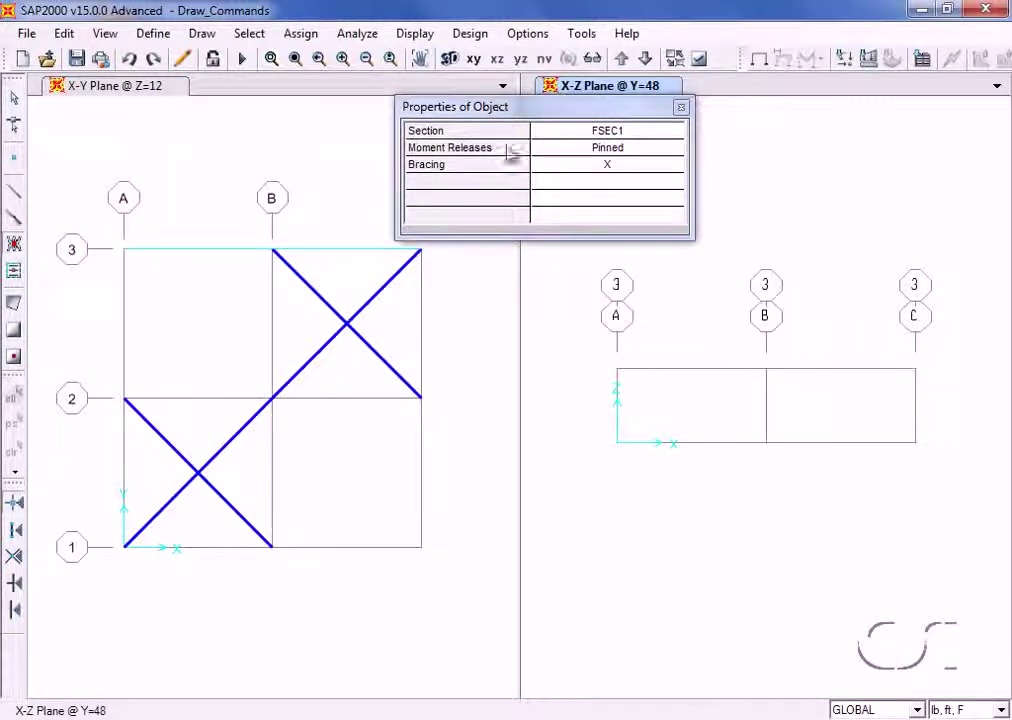
left_click(679, 408)
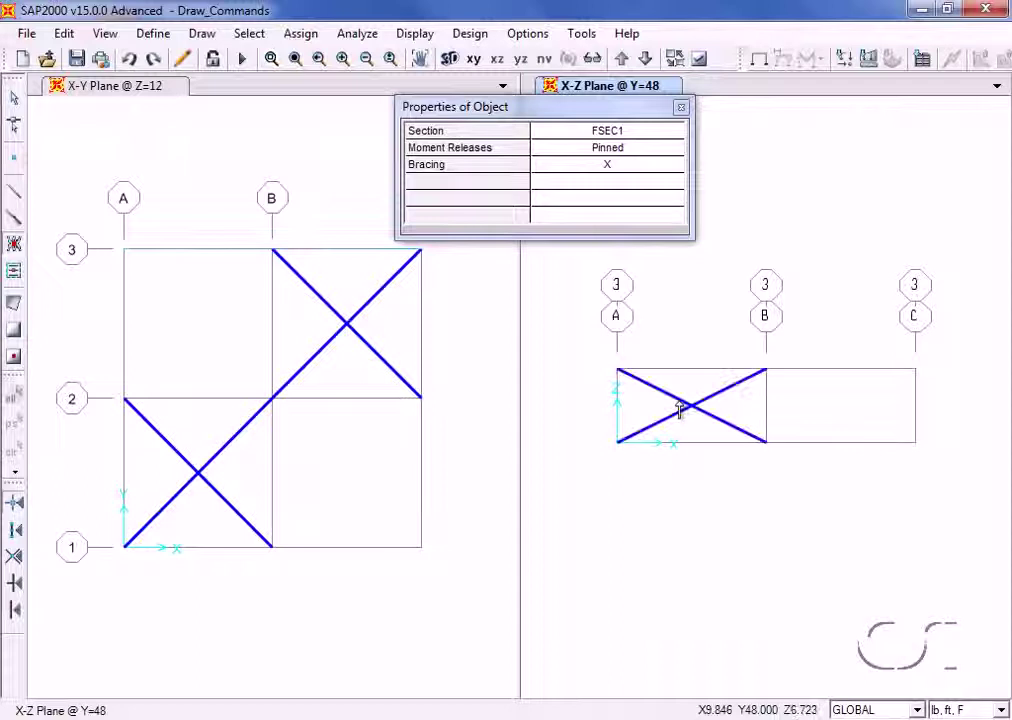
left_click(450, 60)
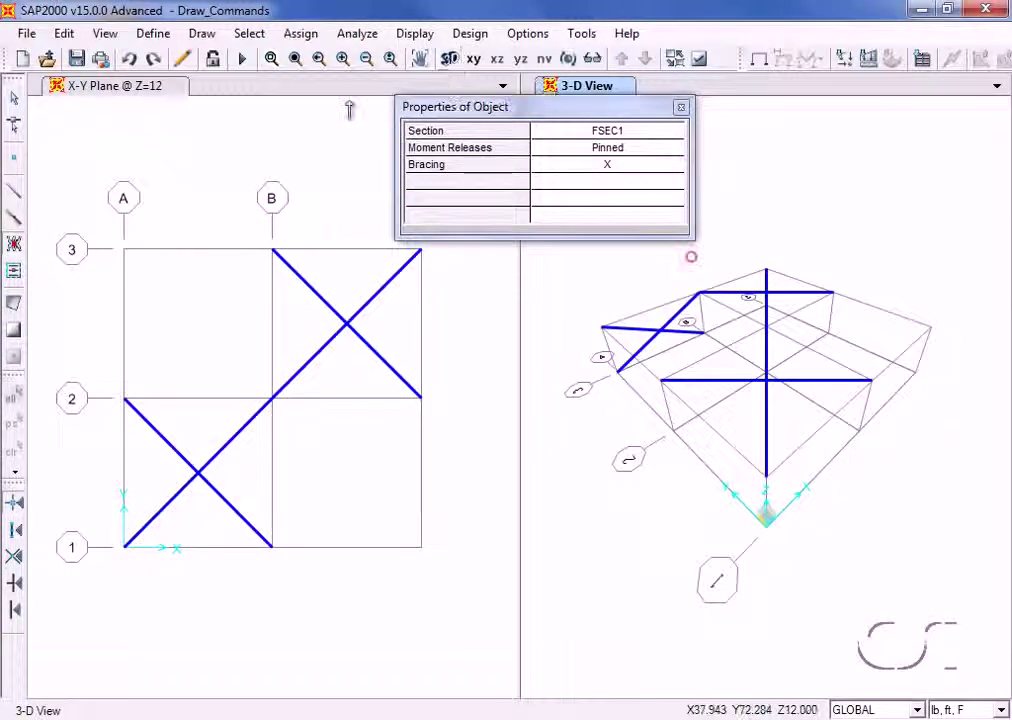
left_click(14, 99)
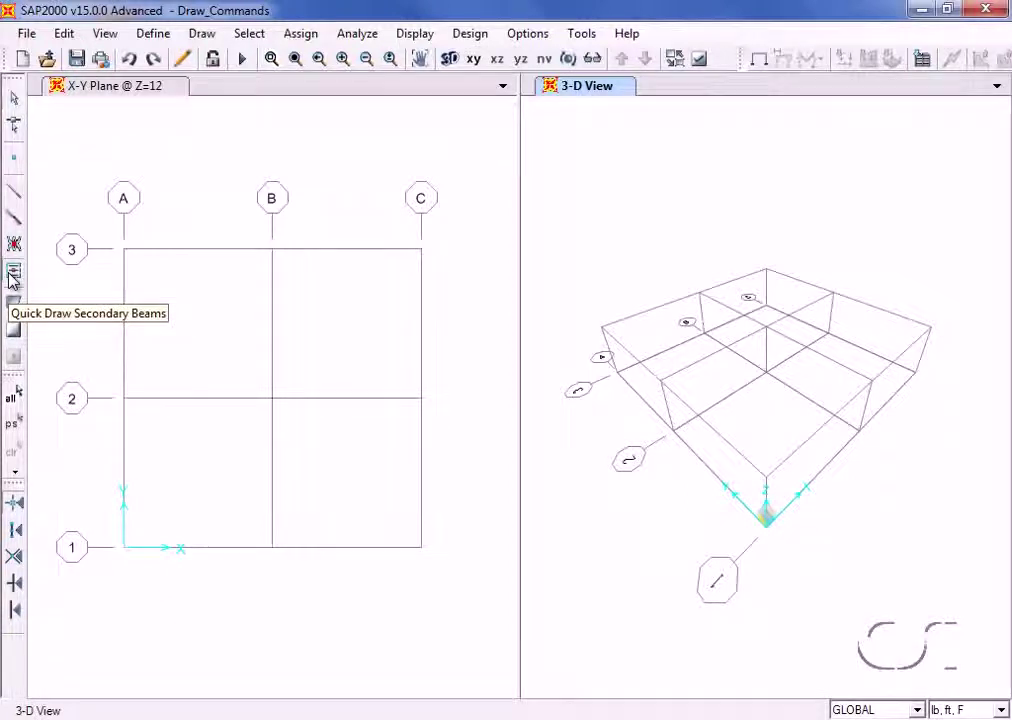
Quick draw three secondary beams Parallel to Y or R in bay A-B/2-3 and three Parallel to X or T in bay B-C/2-3.
left_click(13, 272)
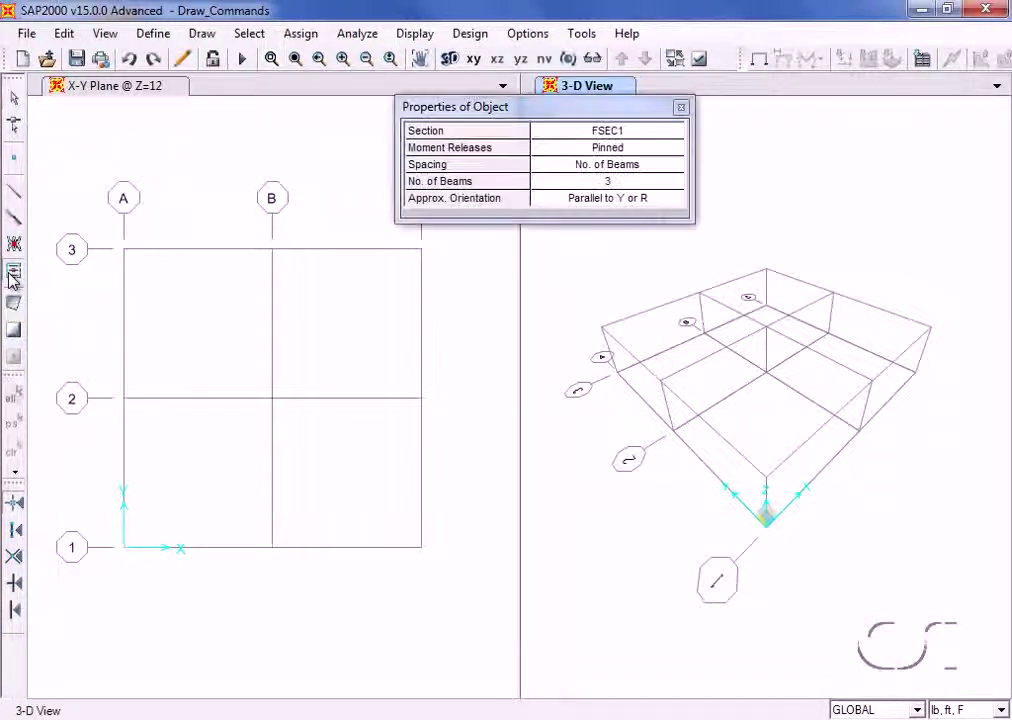
left_click(187, 326)
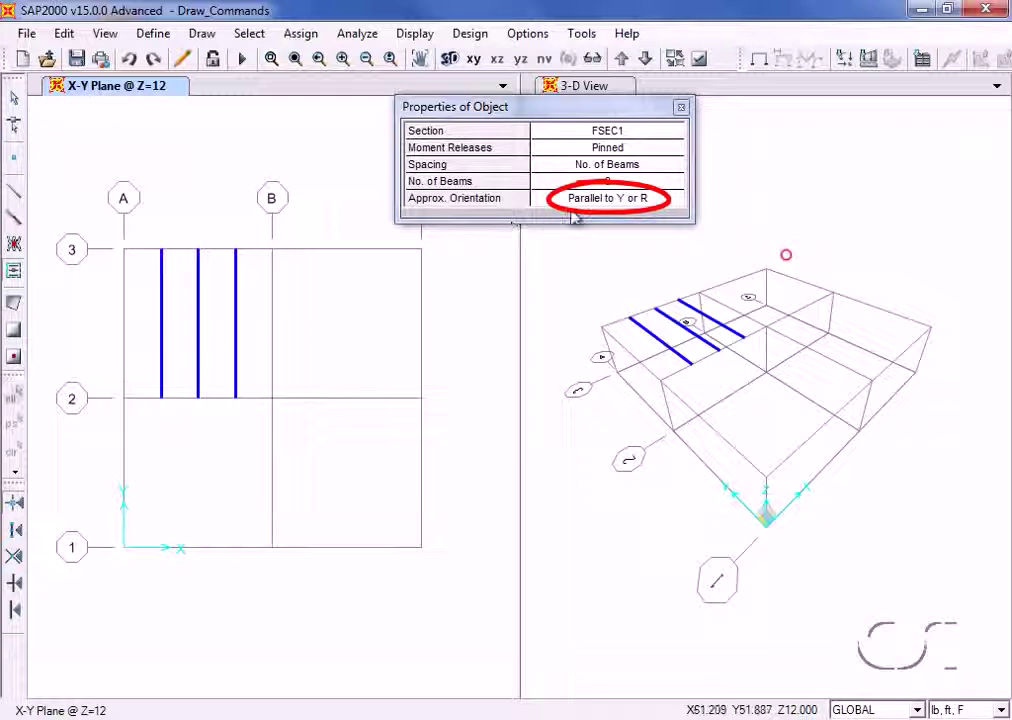
left_click(651, 205)
left_click(652, 205)
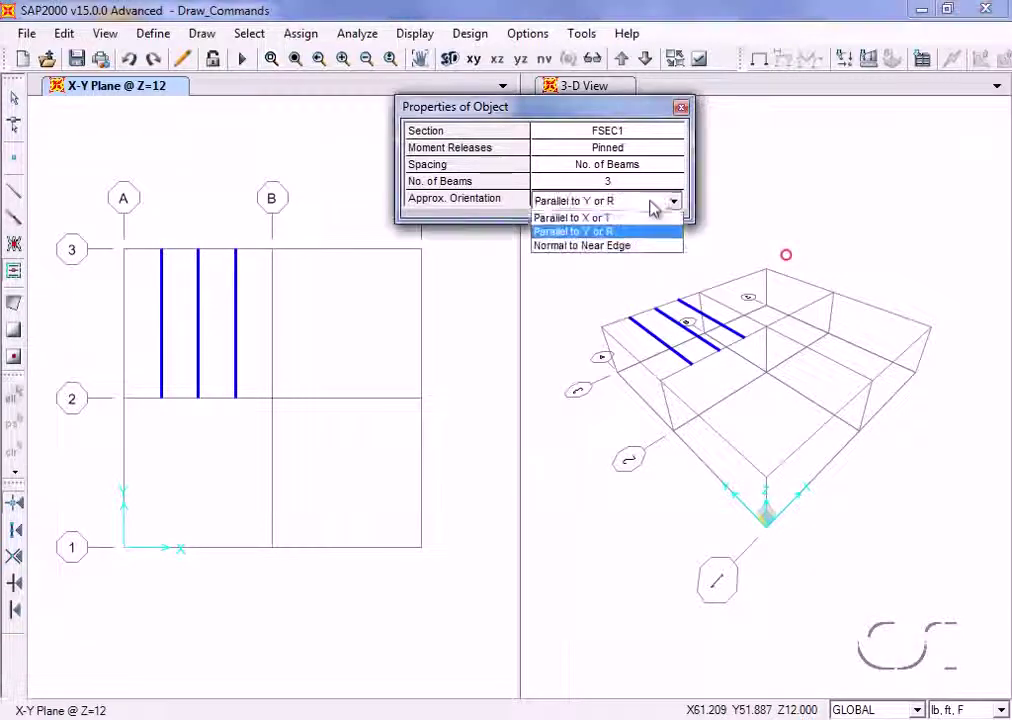
left_click(604, 222)
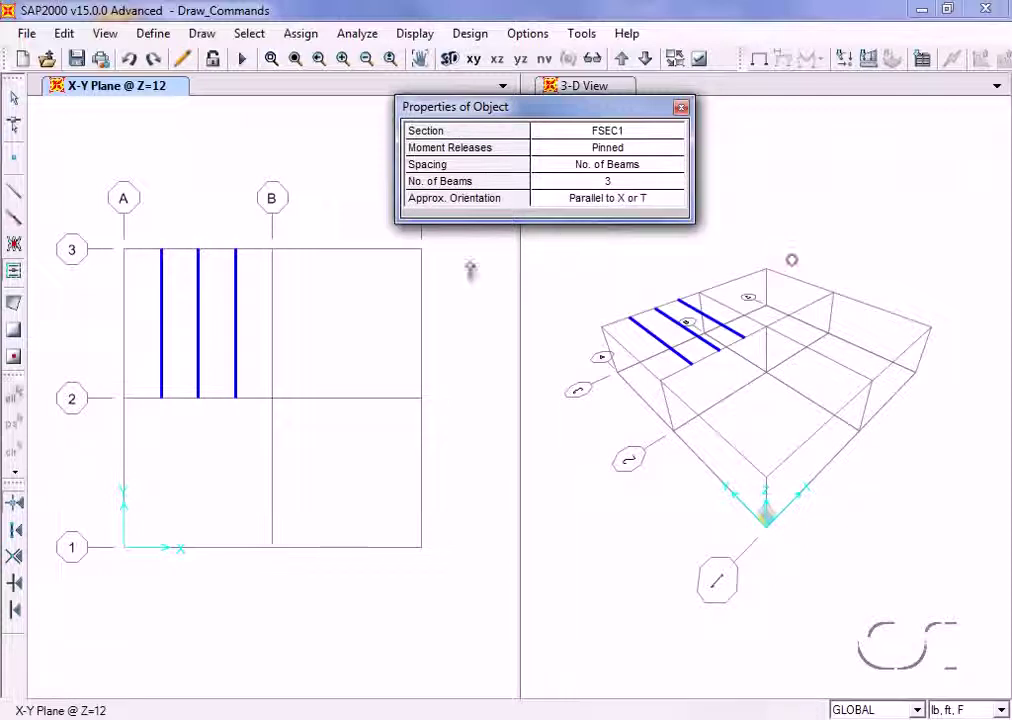
left_click(342, 336)
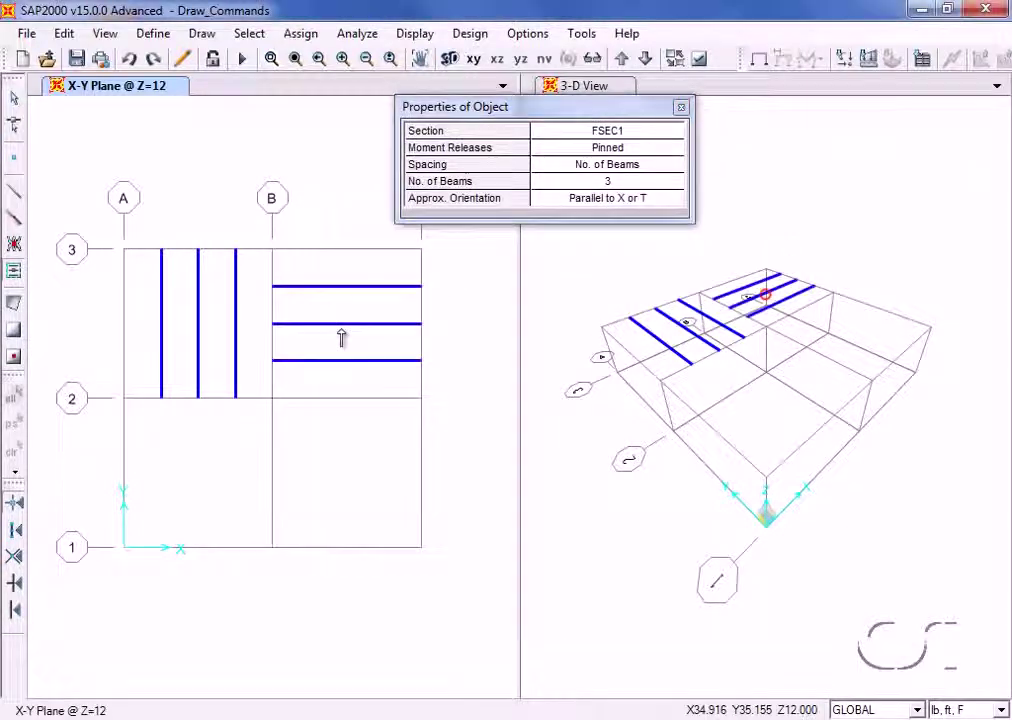
Set secondary beam orientation to Normal to Near Edge and add three-beam sets beside grid line 2 between B and C and just west of grid B.
left_click(605, 200)
left_click(605, 200)
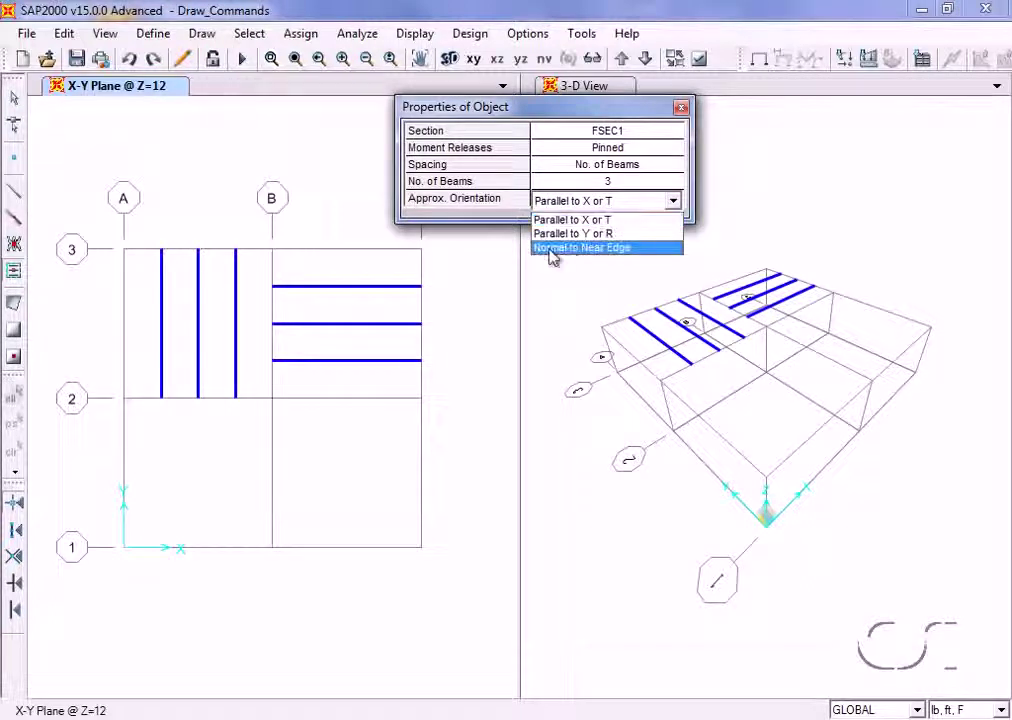
left_click(598, 248)
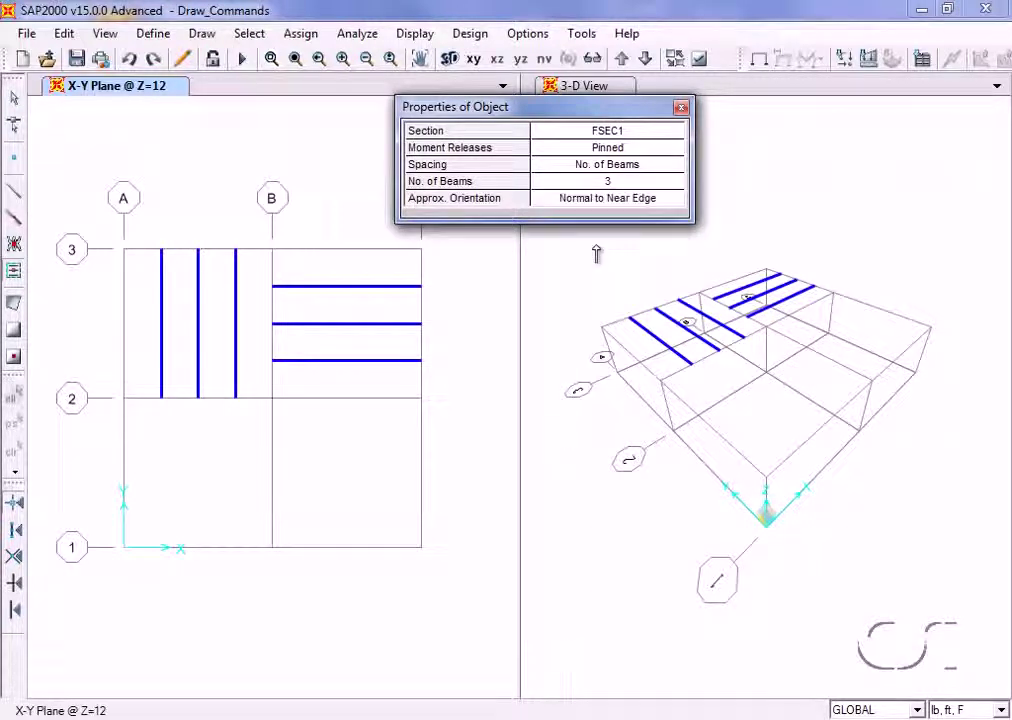
left_click(348, 393)
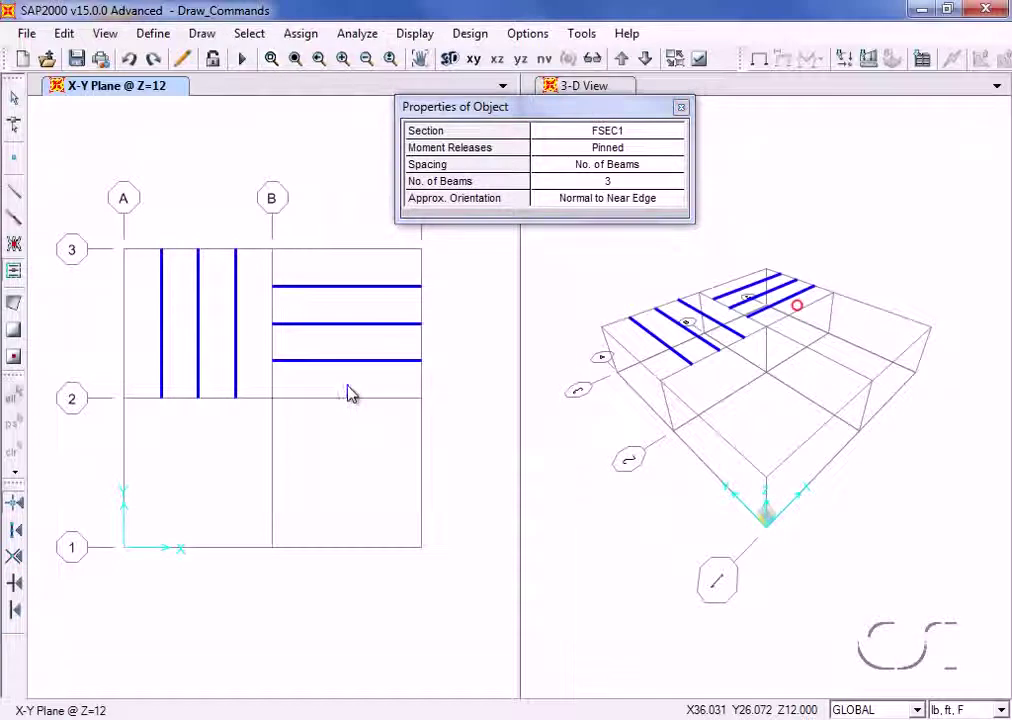
left_click(256, 332)
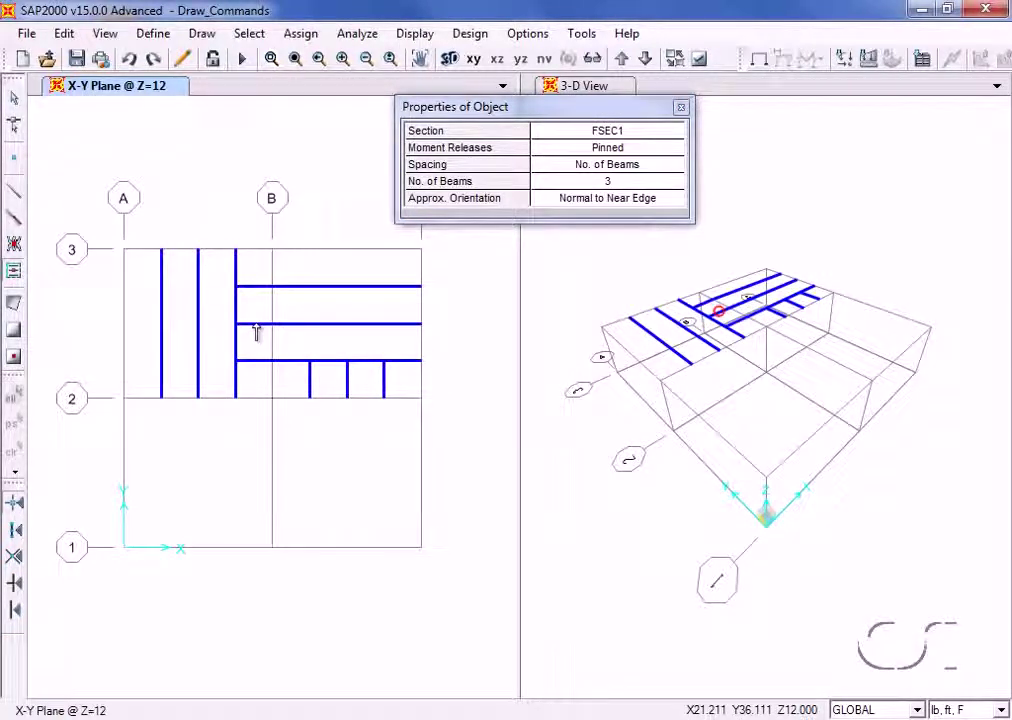
End beam drawing and start an ASEC1 poly area with corners at about X=8, Y=38, at grid point B-3, and east of grid B.
left_click(15, 105)
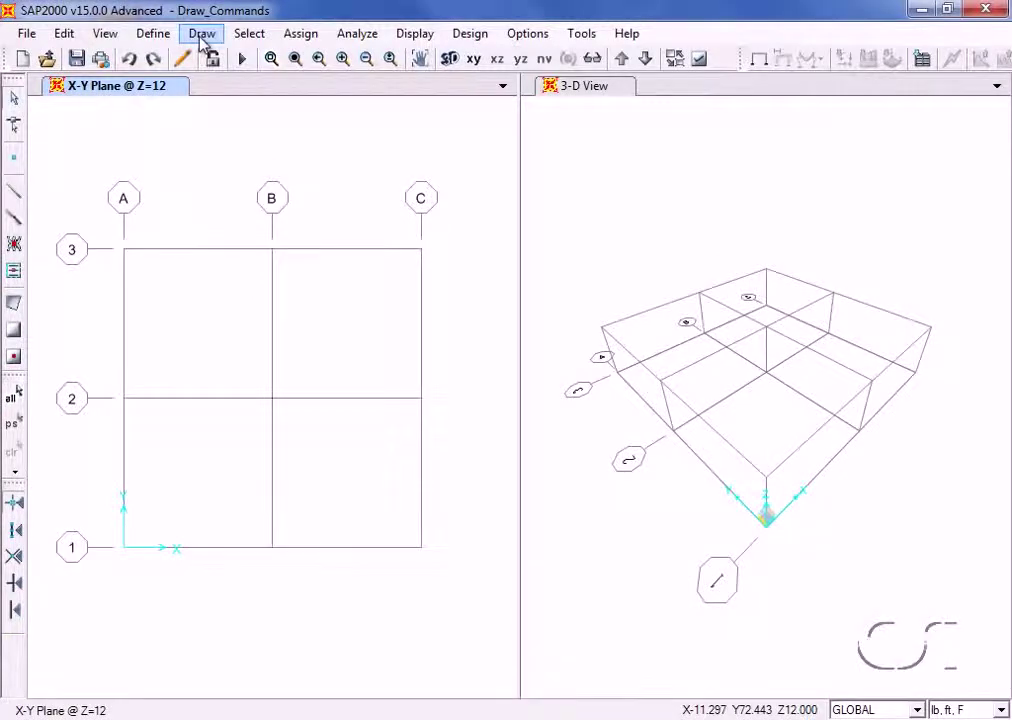
left_click(201, 40)
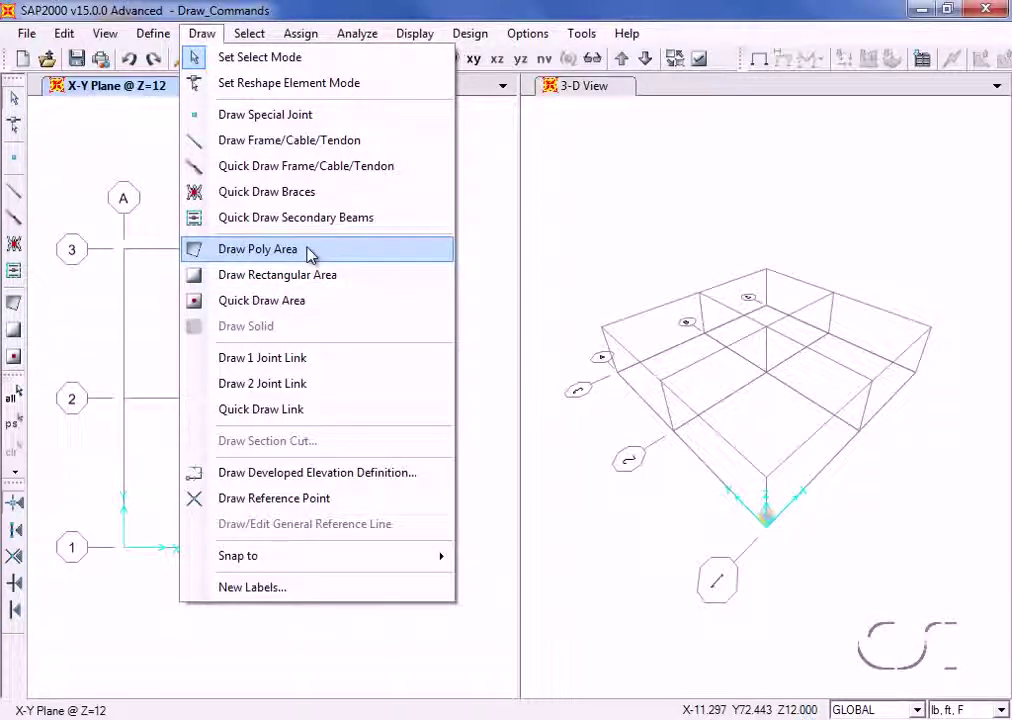
left_click(311, 257)
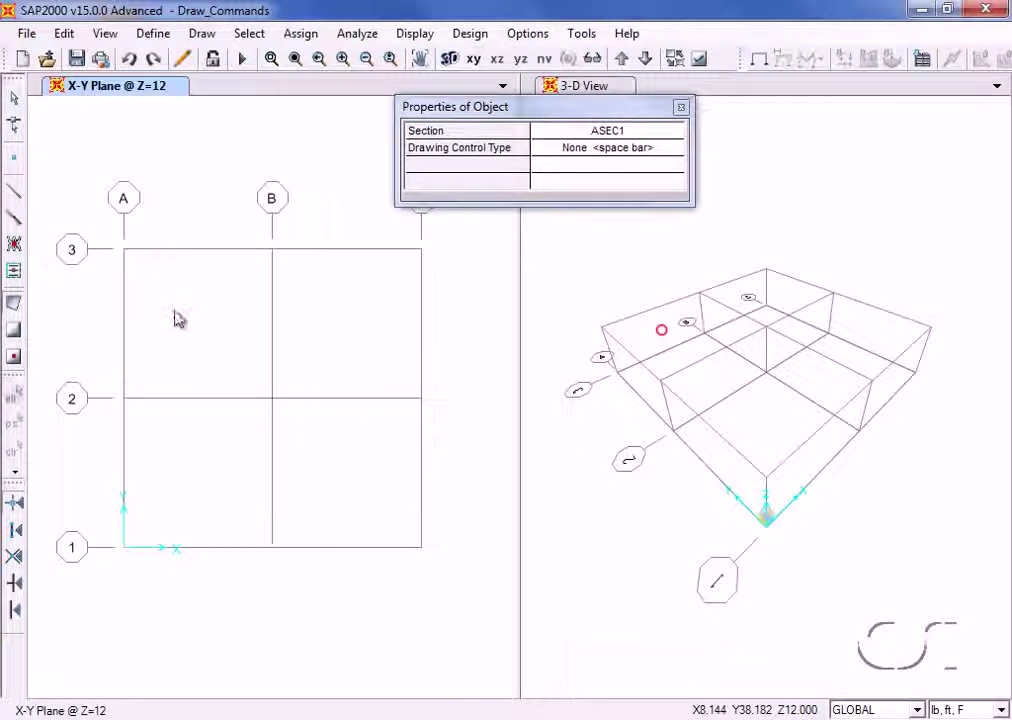
left_click(175, 310)
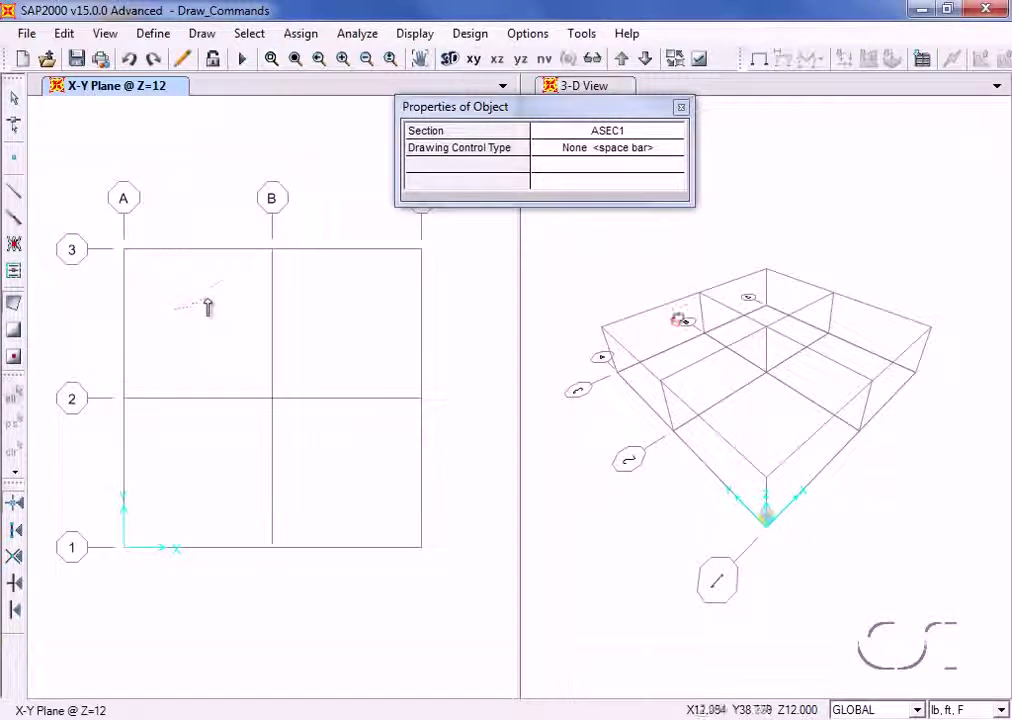
left_click(272, 250)
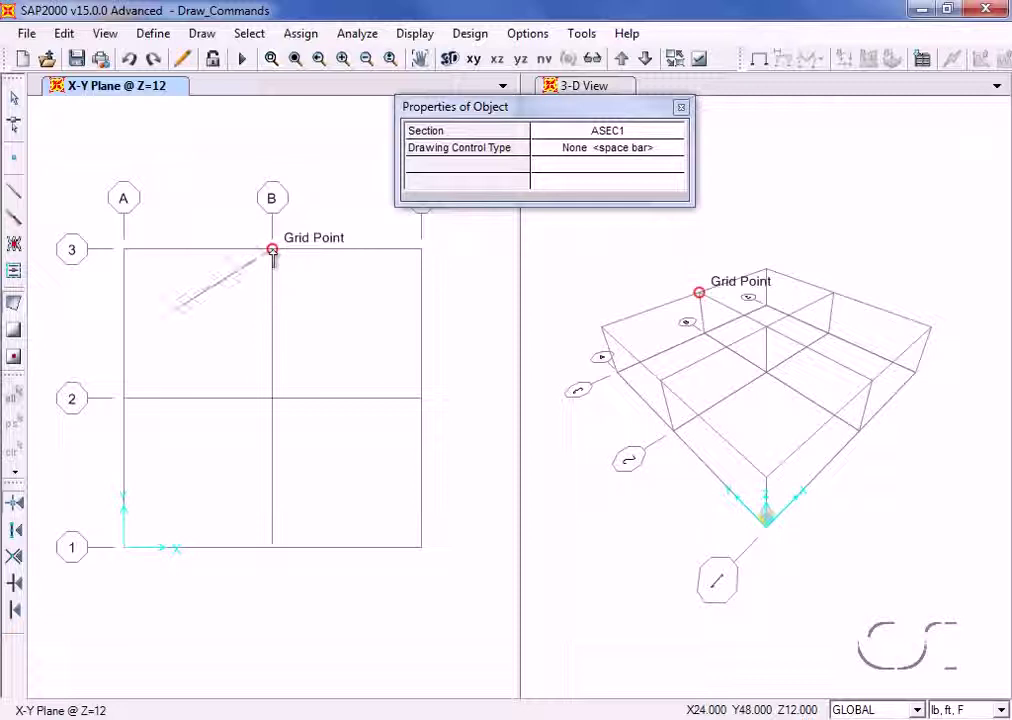
left_click(323, 304)
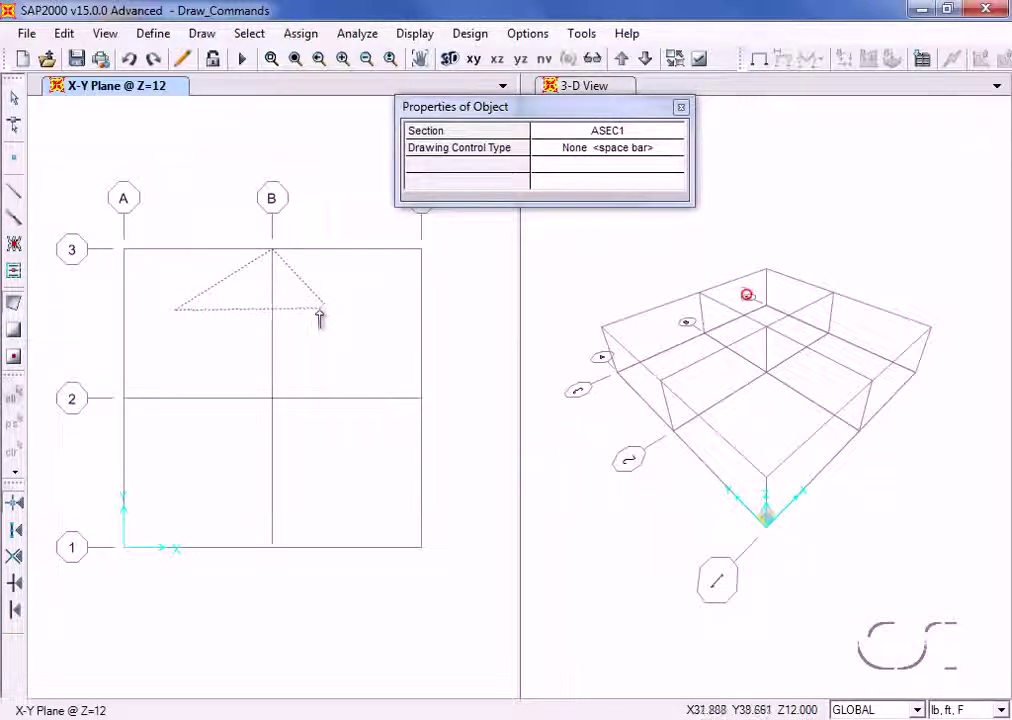
key("Escape")
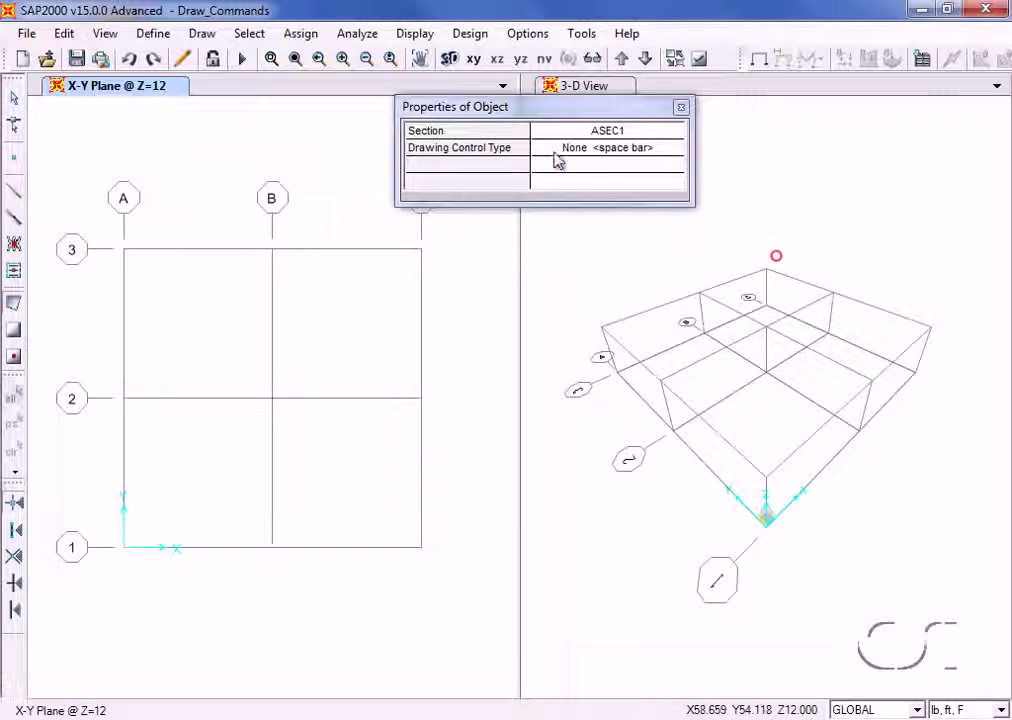
Finish the poly area with a horizontal edge west to about X=18 and a vertical edge south to about Y=15, and end drawing.
left_click(557, 156)
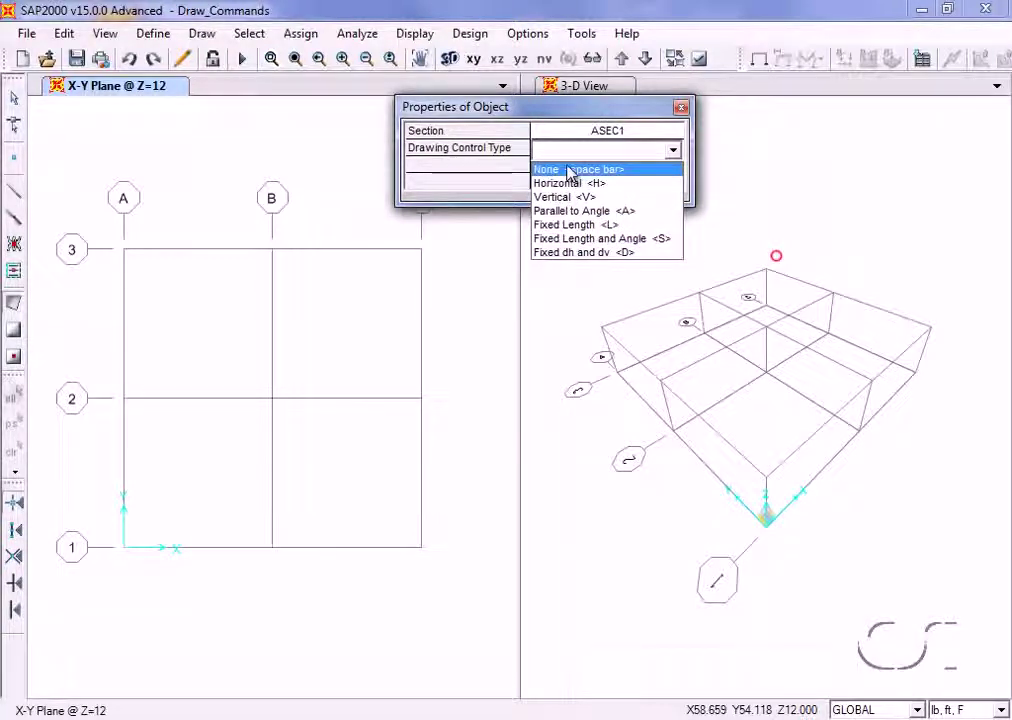
left_click(570, 170)
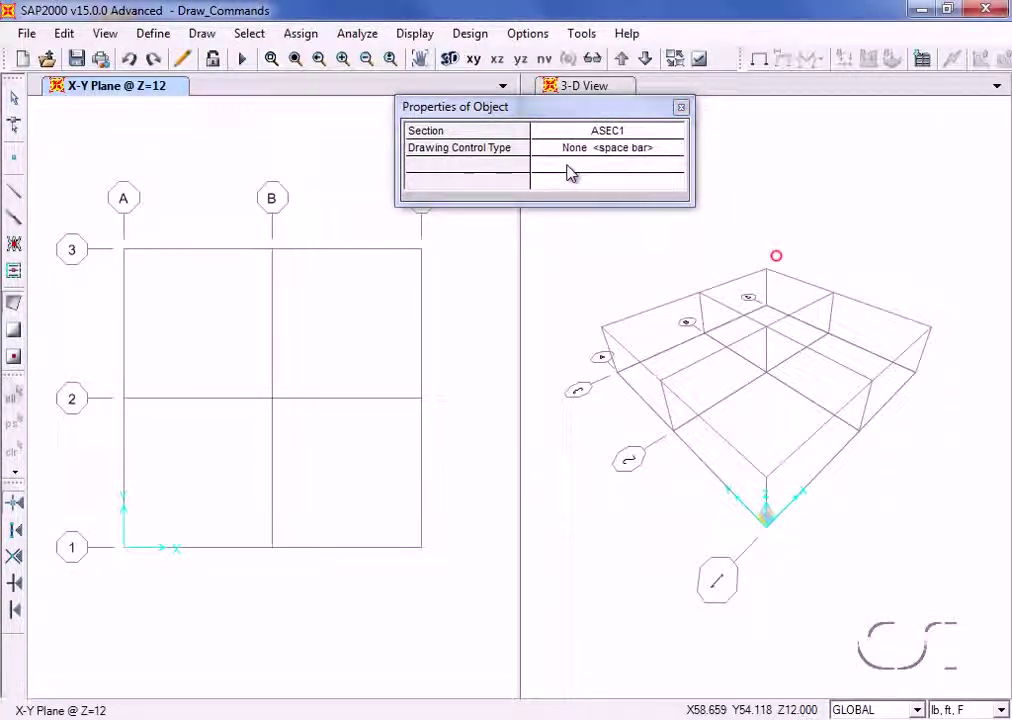
left_click(321, 300)
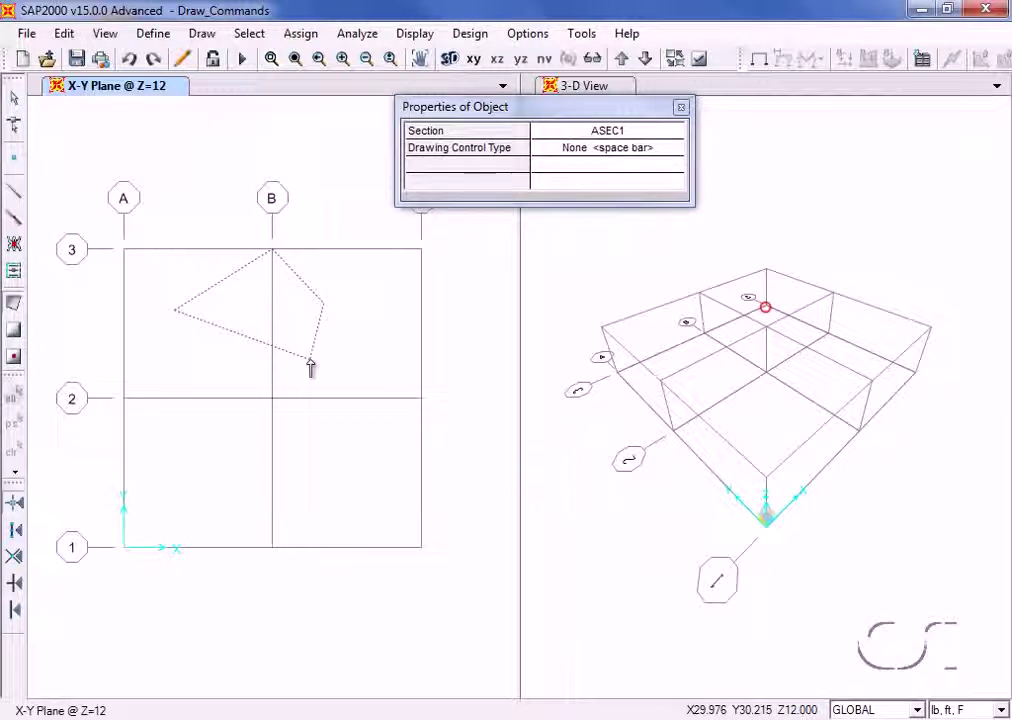
key("h")
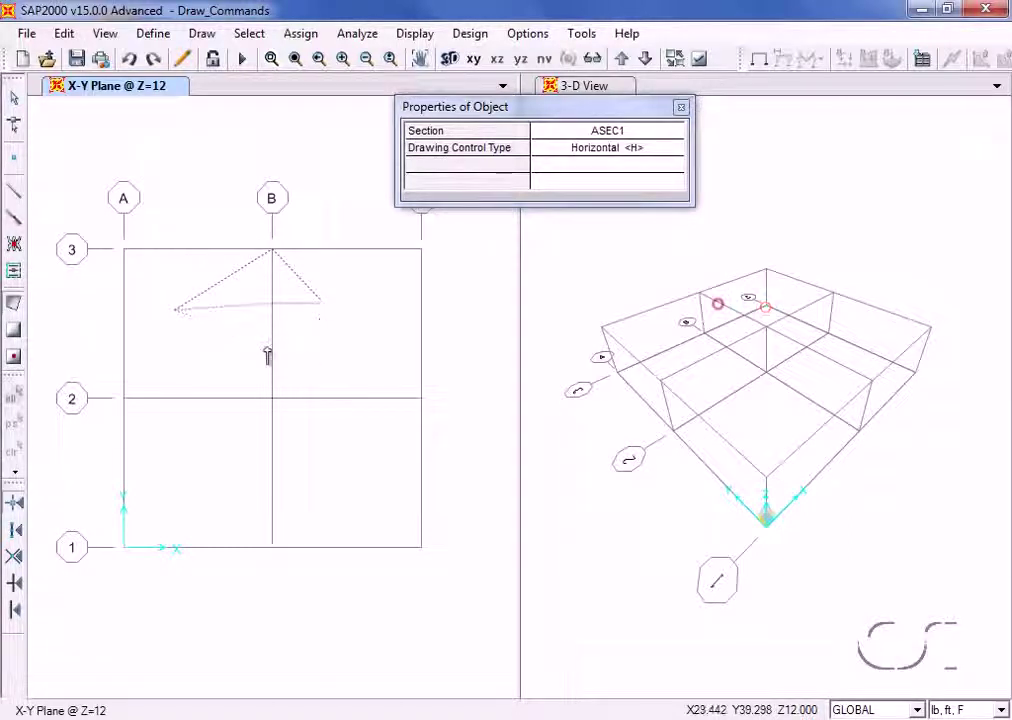
left_click(239, 352)
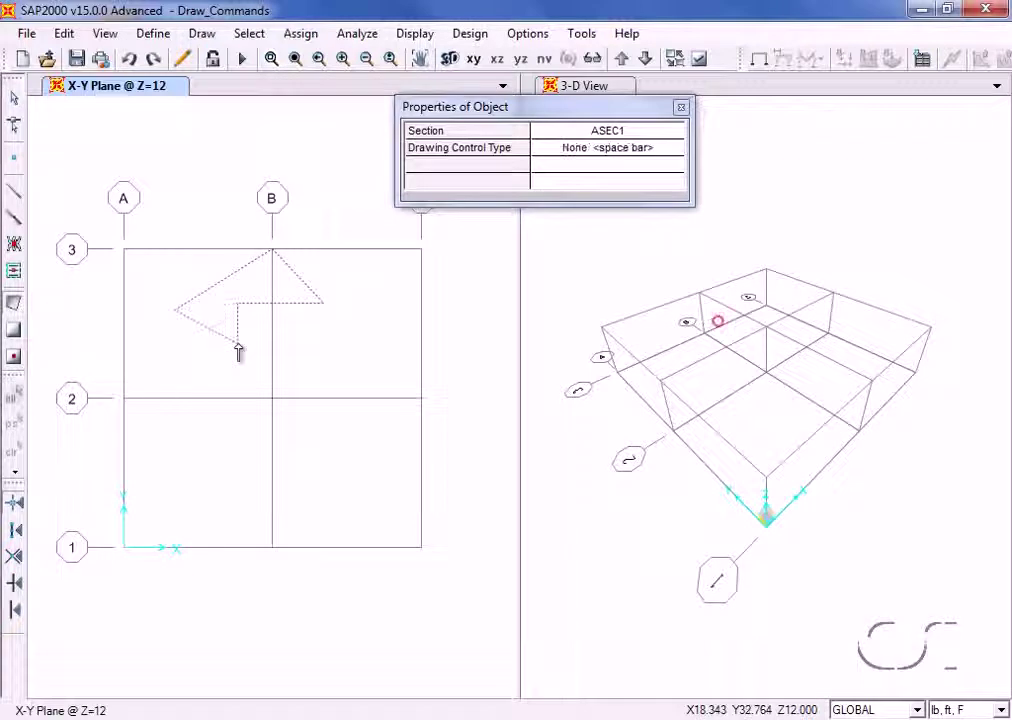
key("v")
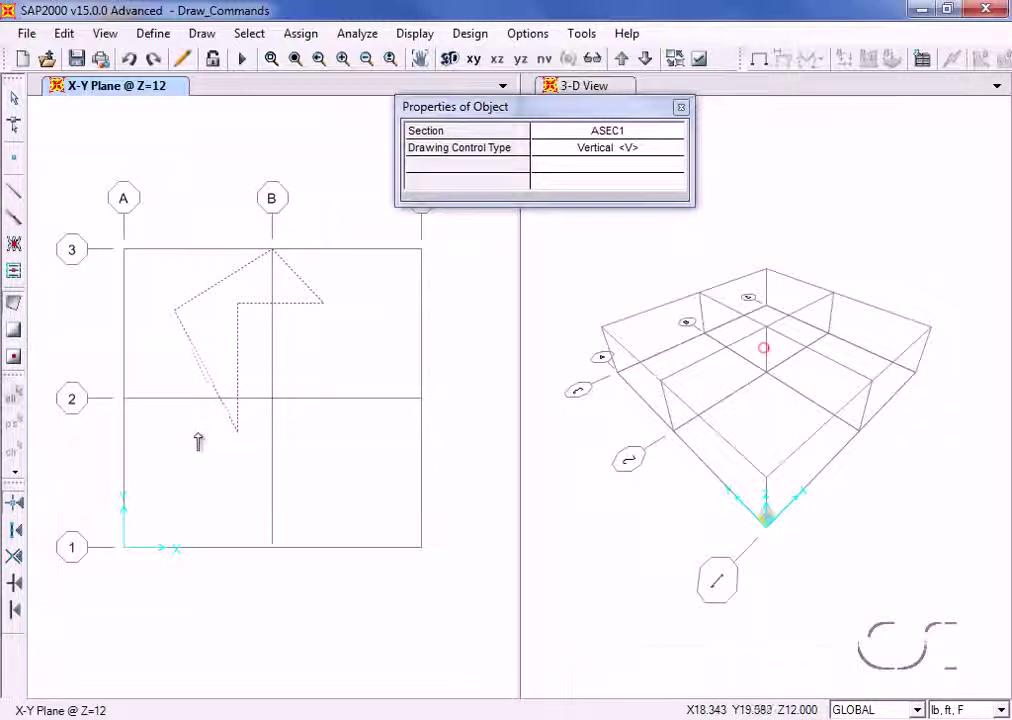
key("Escape")
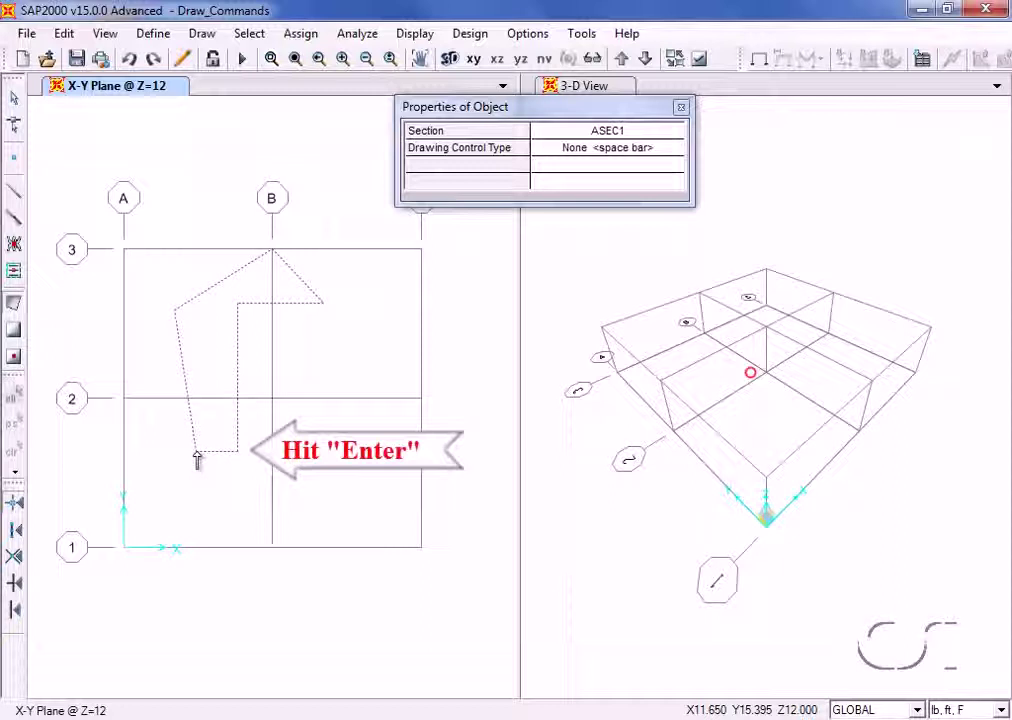
key("Return")
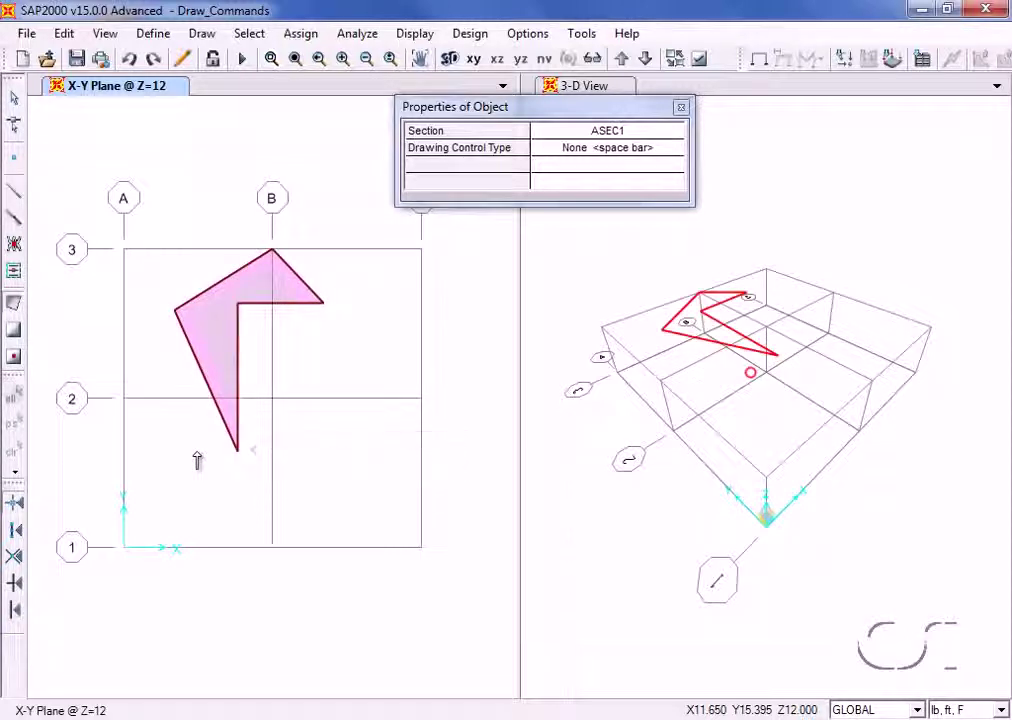
left_click(16, 100)
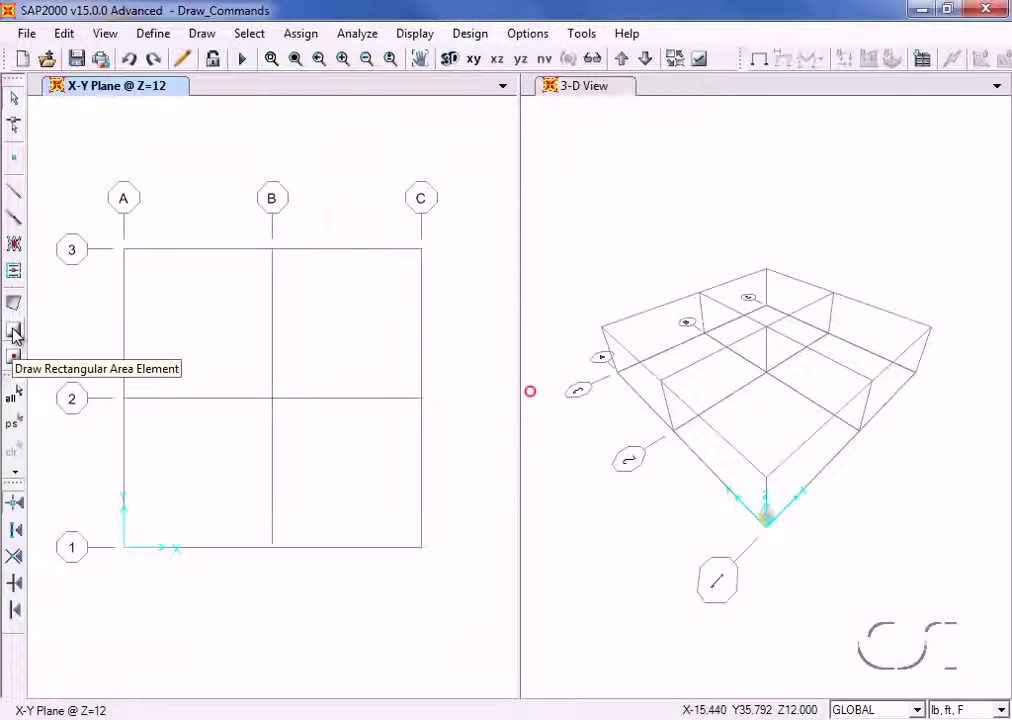
Draw an ASEC1 rectangular area filling bay A-B/2-3 and a smaller one in bay B-C/1-2 starting at about X=30, Y=18.
left_click(15, 333)
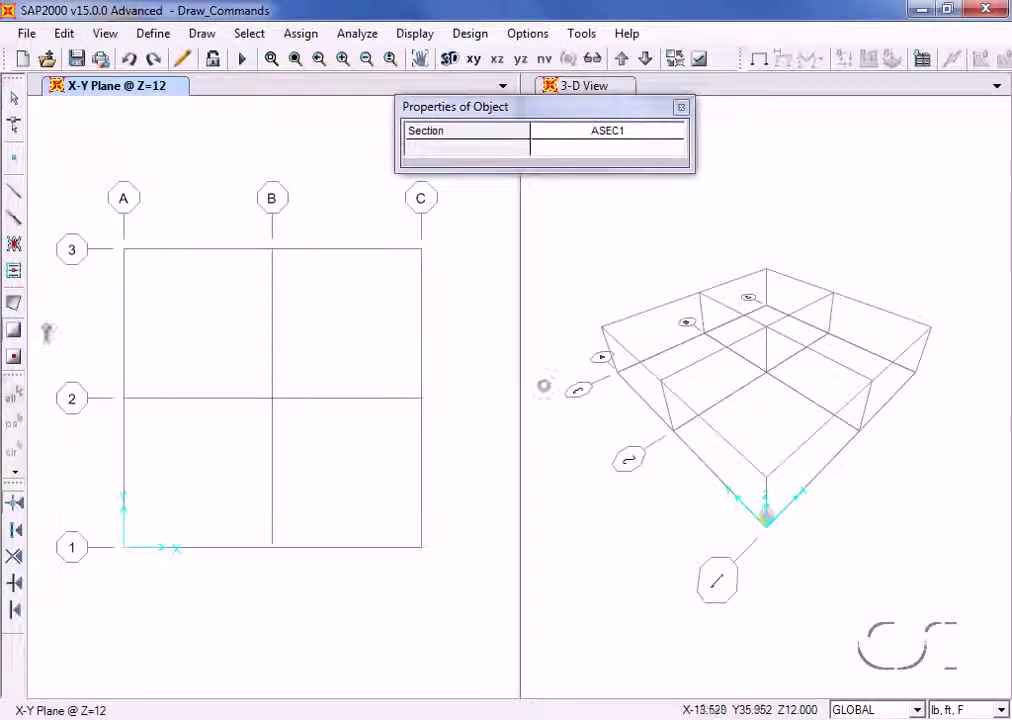
left_click(123, 250)
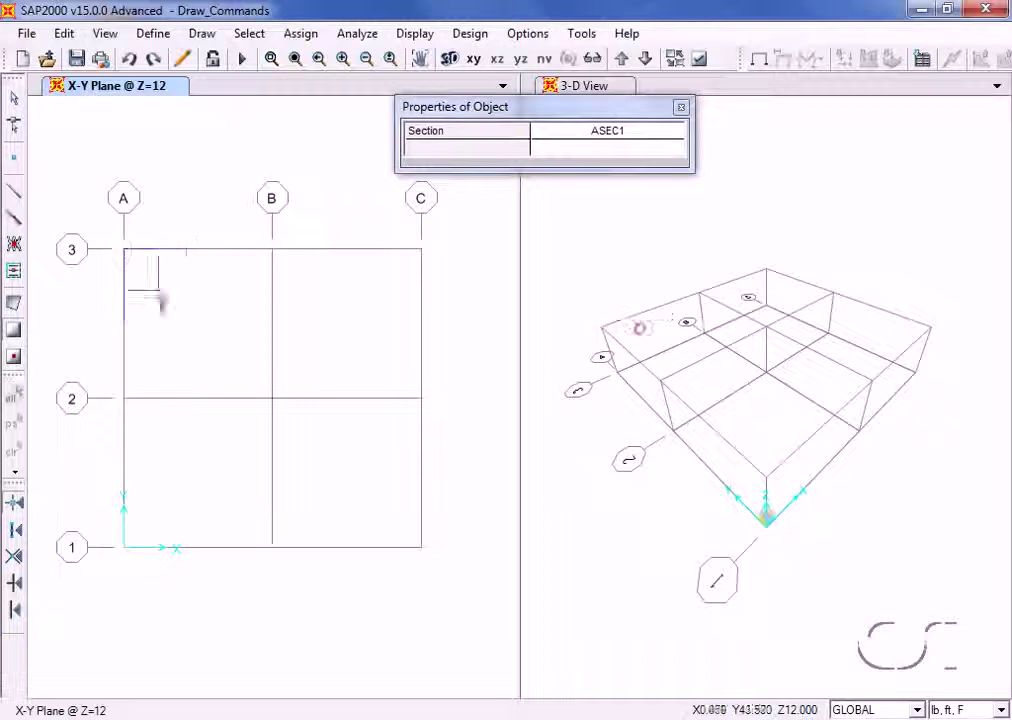
left_click(272, 399)
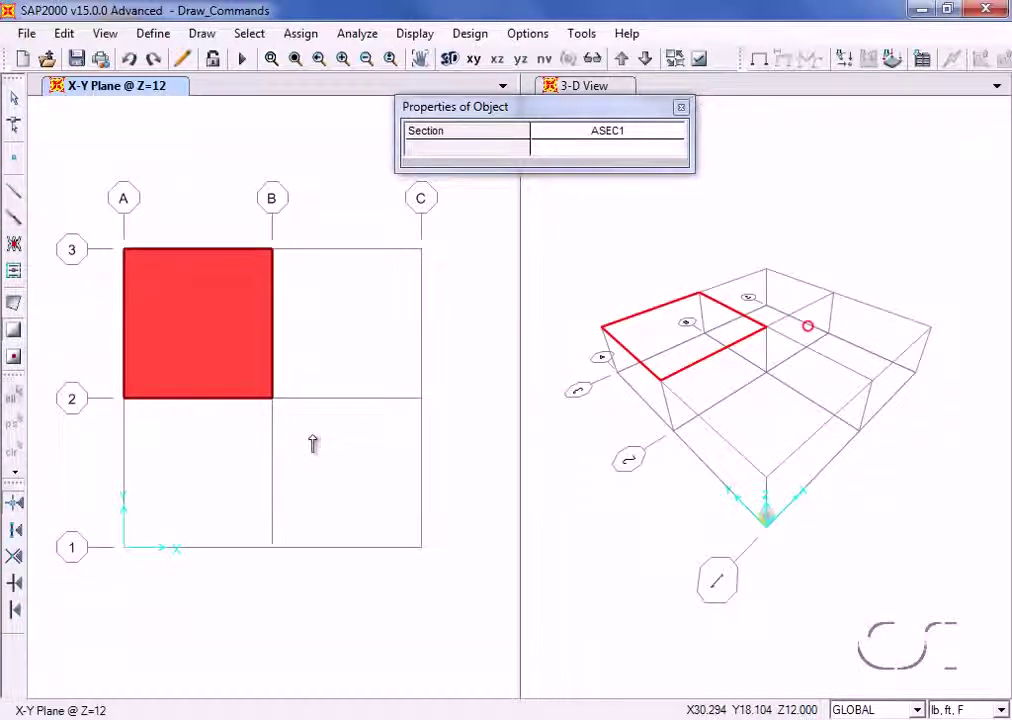
left_click_drag(311, 434, 379, 486)
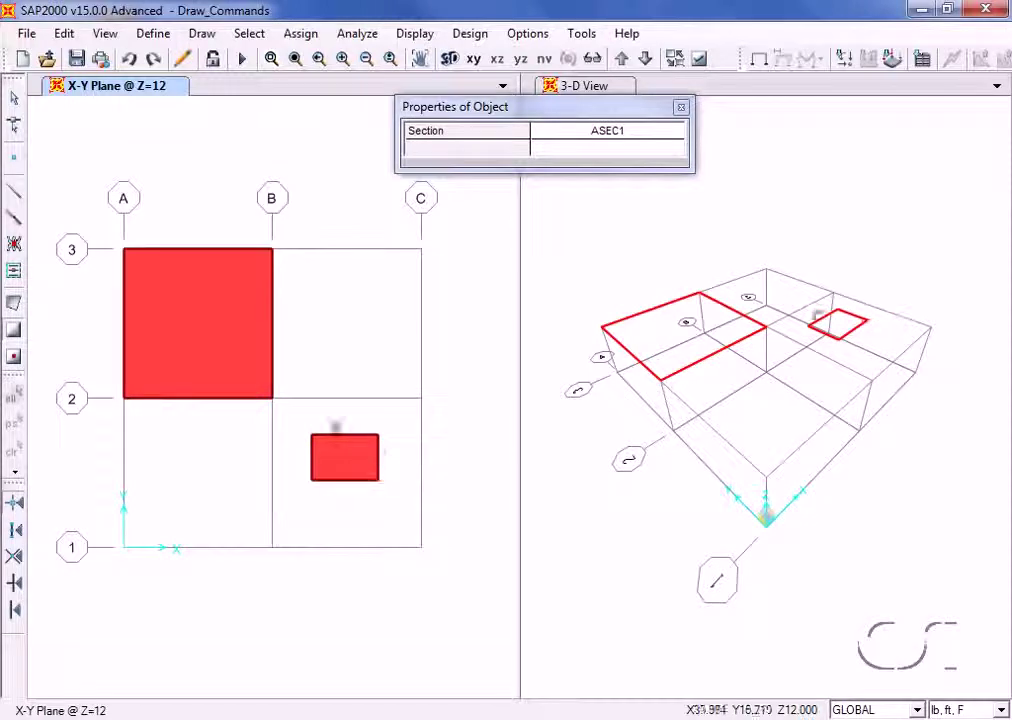
left_click(12, 103)
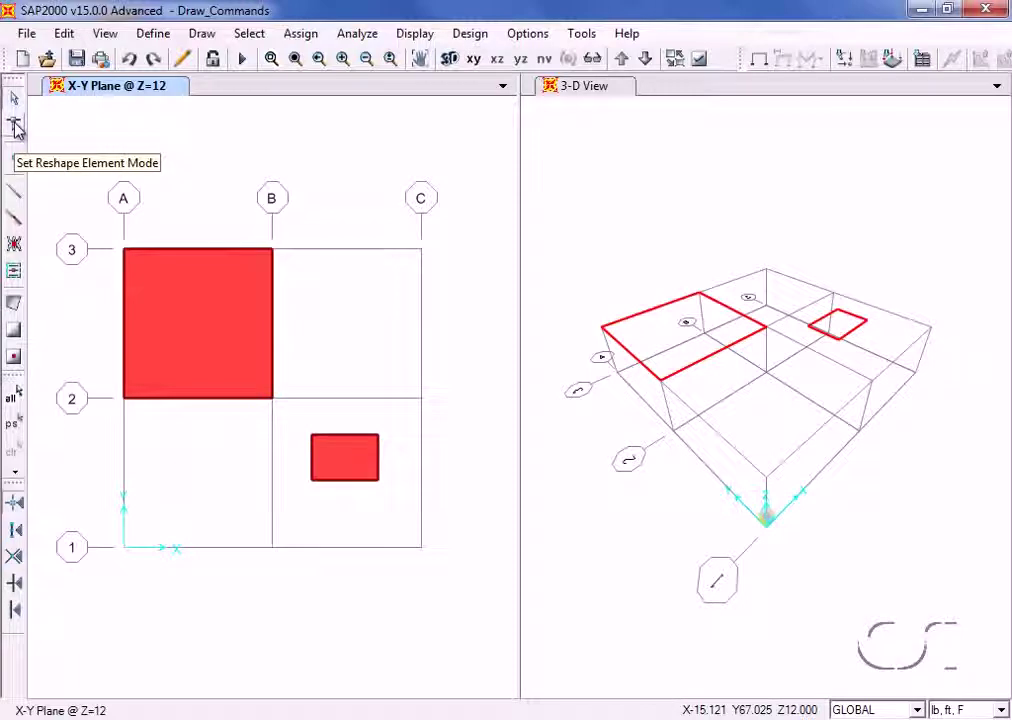
Reshape the large area by moving its B-2 corner to about X=12, Y=18, and pull the small area's southwest corner outward toward grid B.
left_click(14, 125)
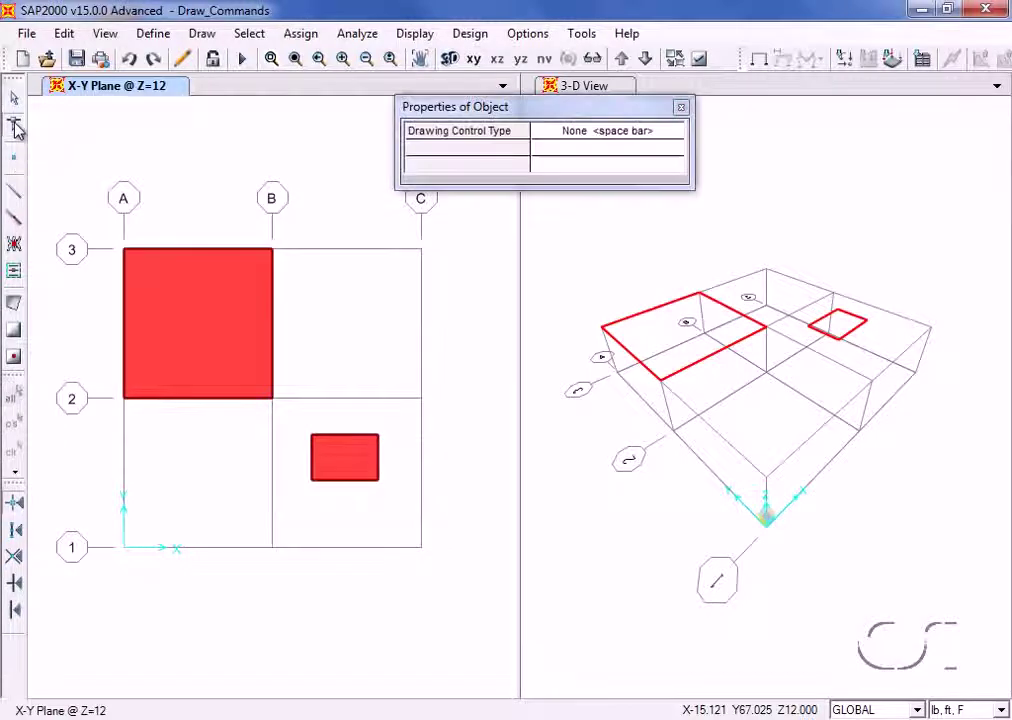
left_click(190, 314)
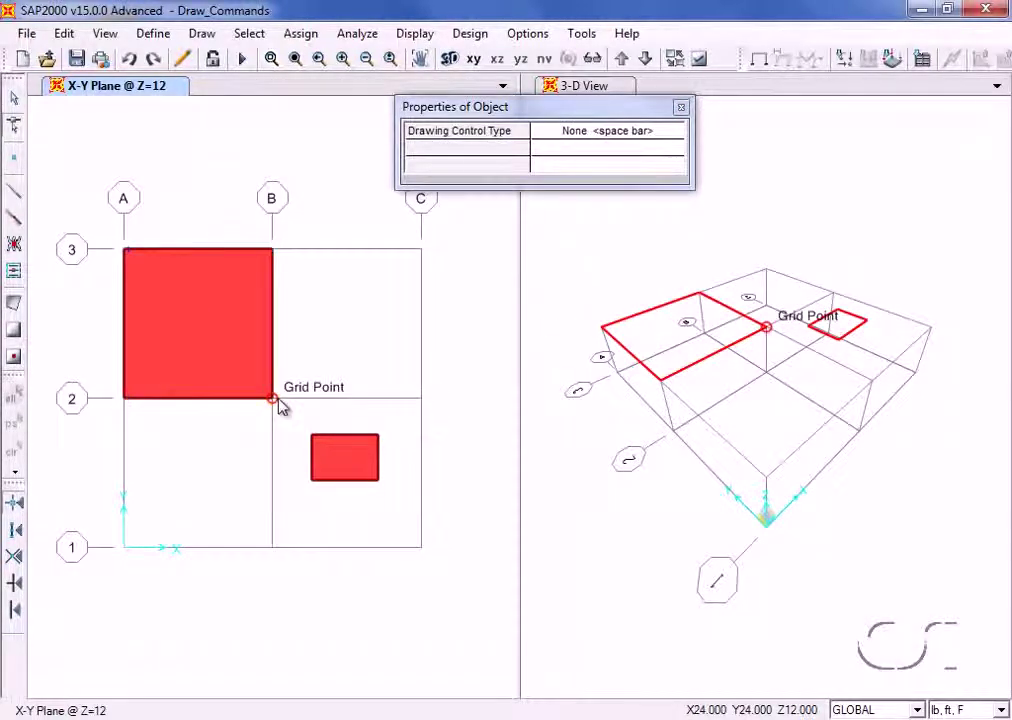
left_click_drag(273, 399, 200, 445)
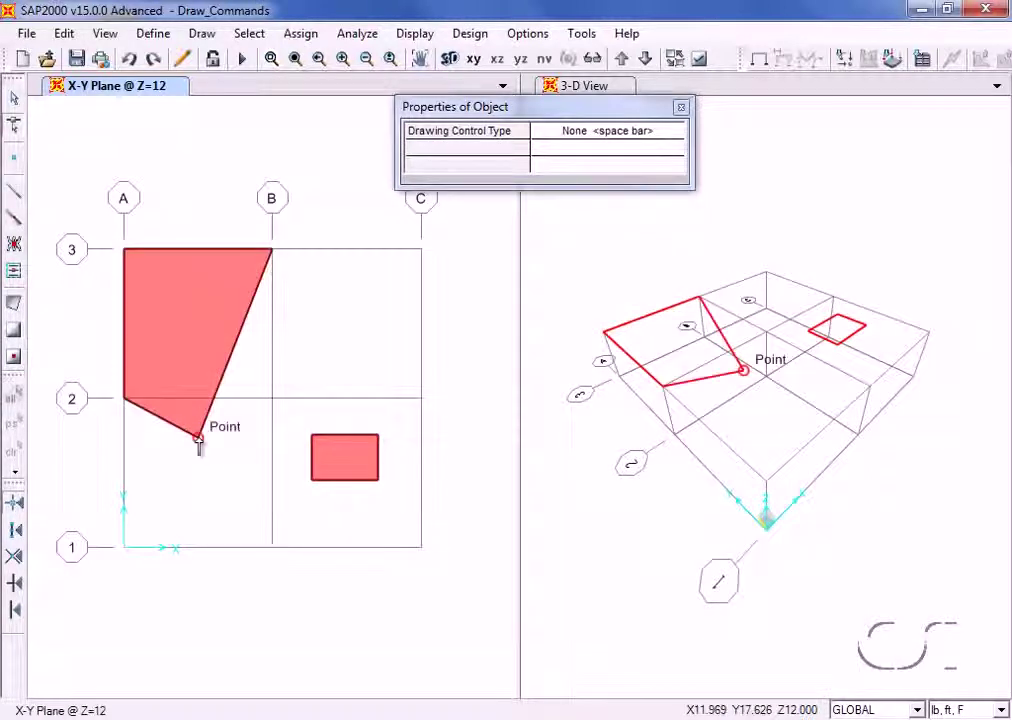
left_click(339, 467)
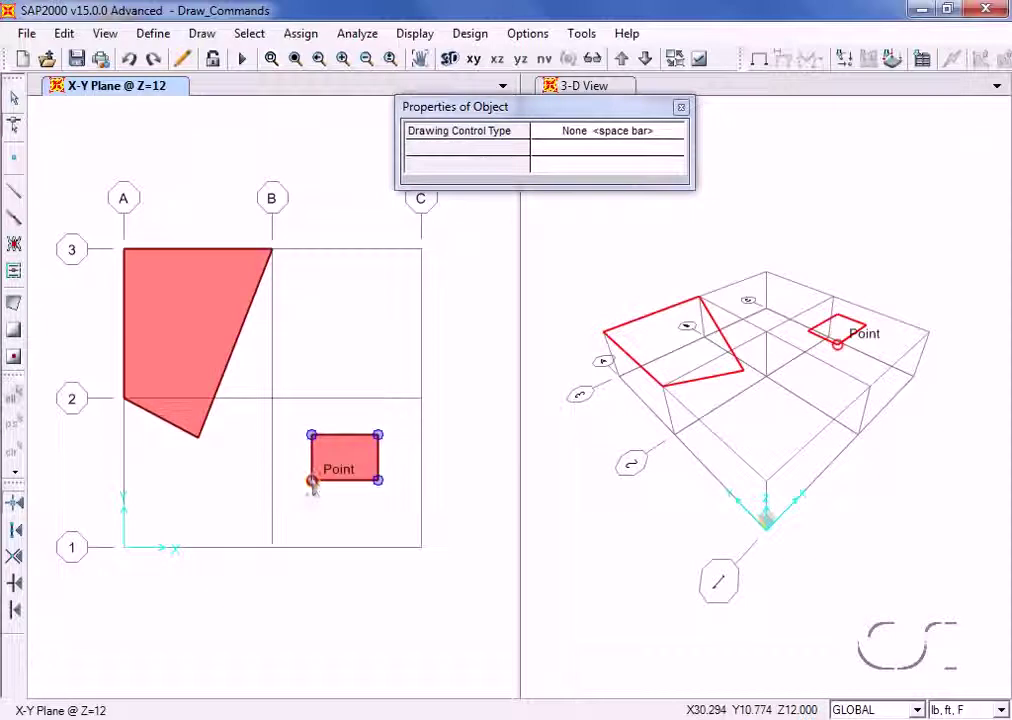
left_click_drag(313, 482, 288, 493)
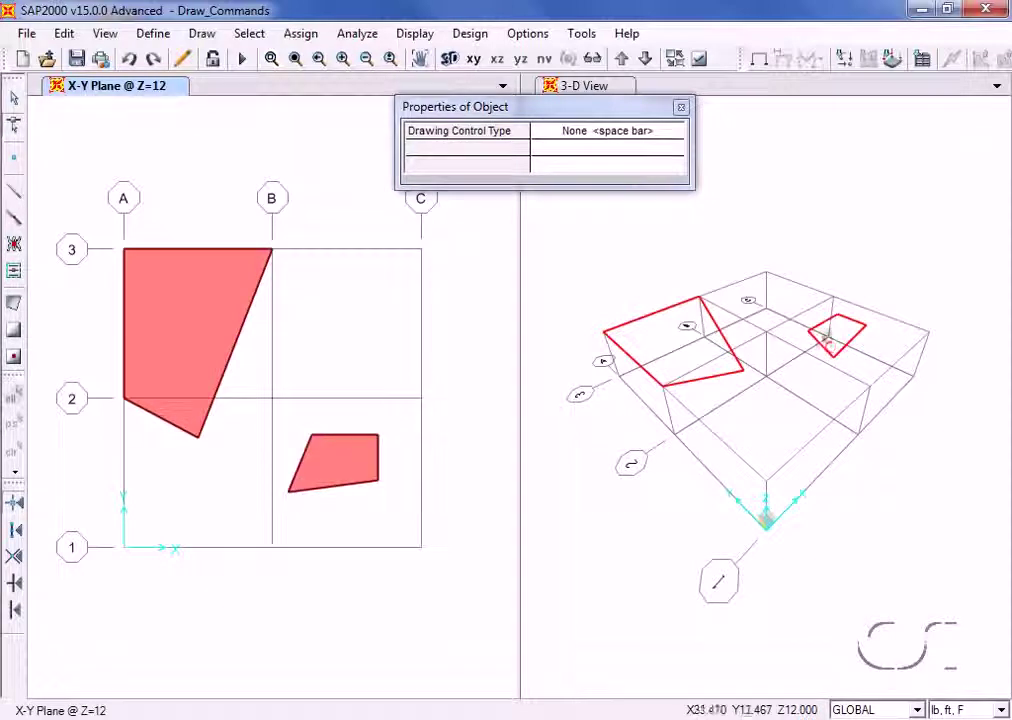
Move the whole small area north so it straddles grid line 2 between B and C, and end reshaping.
left_click(346, 448)
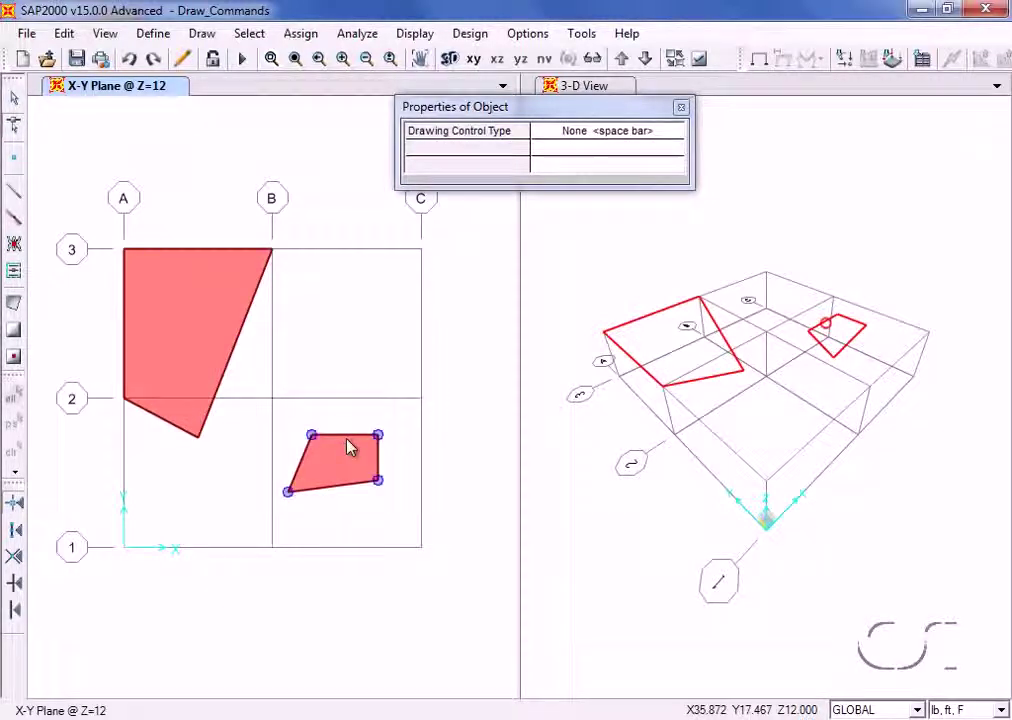
left_click_drag(346, 447, 344, 396)
left_click(346, 436)
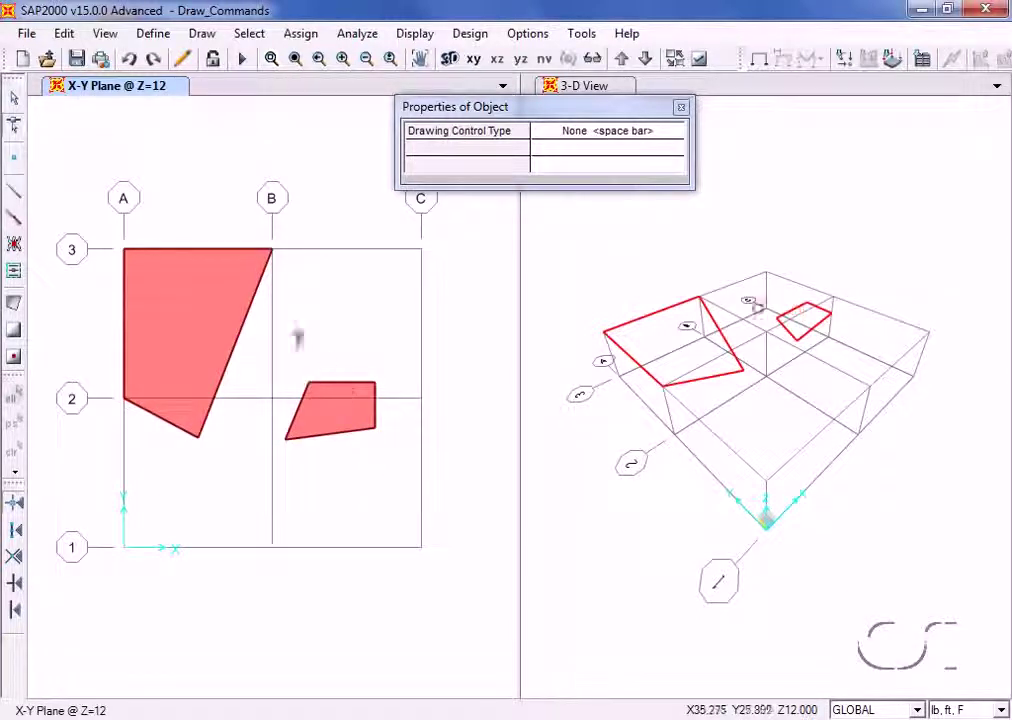
left_click(15, 106)
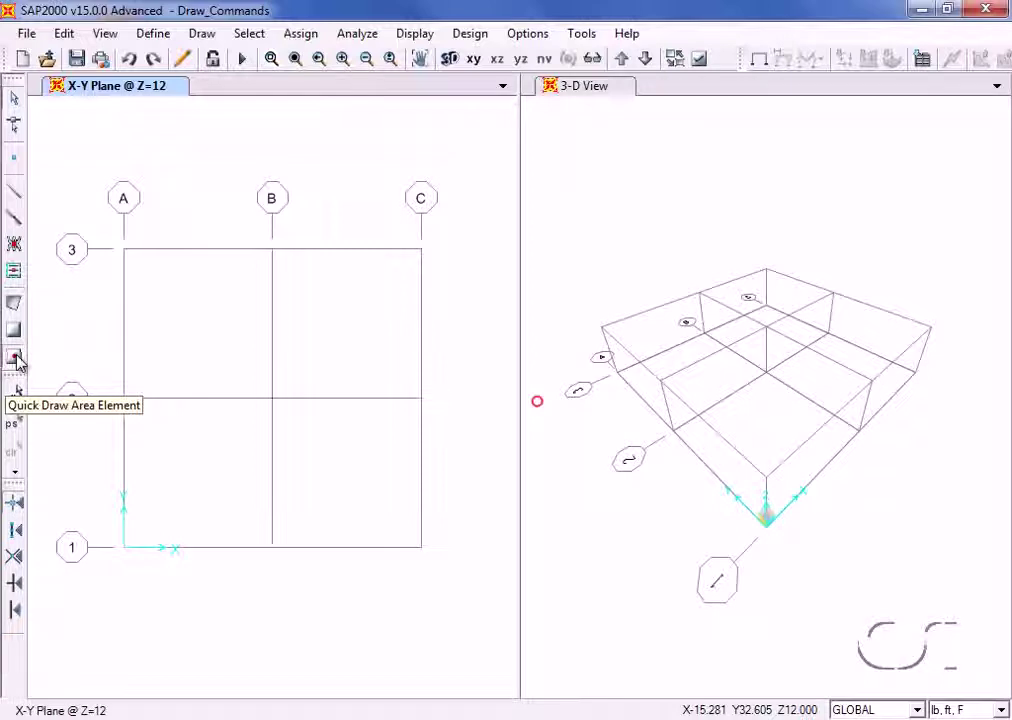
Quick draw ASEC1 areas in bay A-B/2-3 and, with one window, in both bays between grids B and C.
left_click(16, 360)
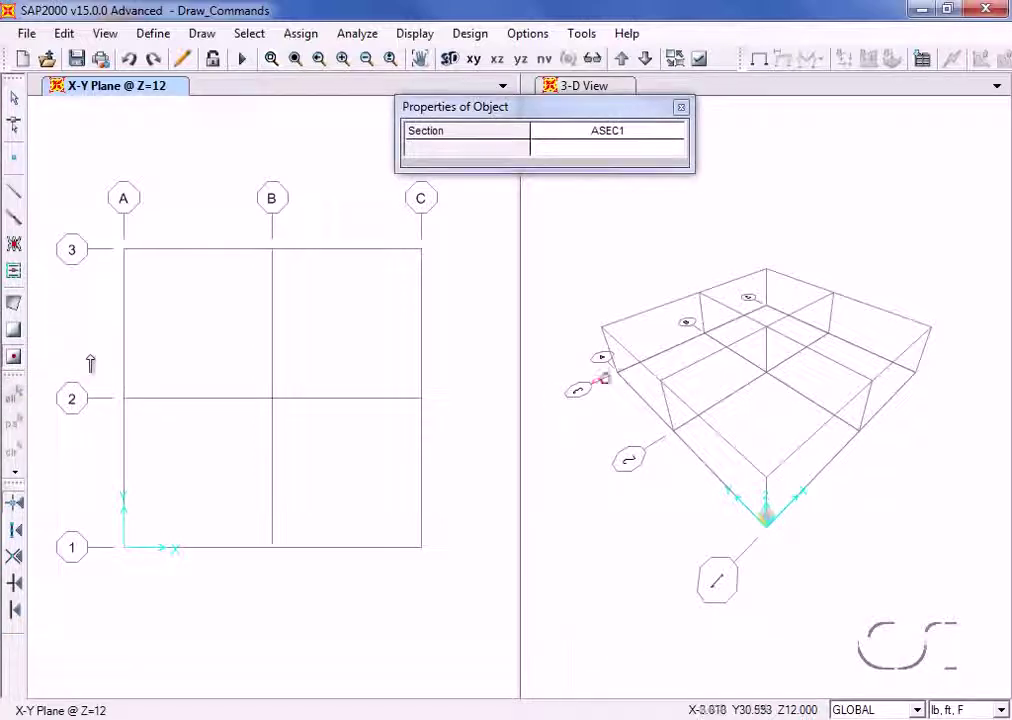
left_click(162, 318)
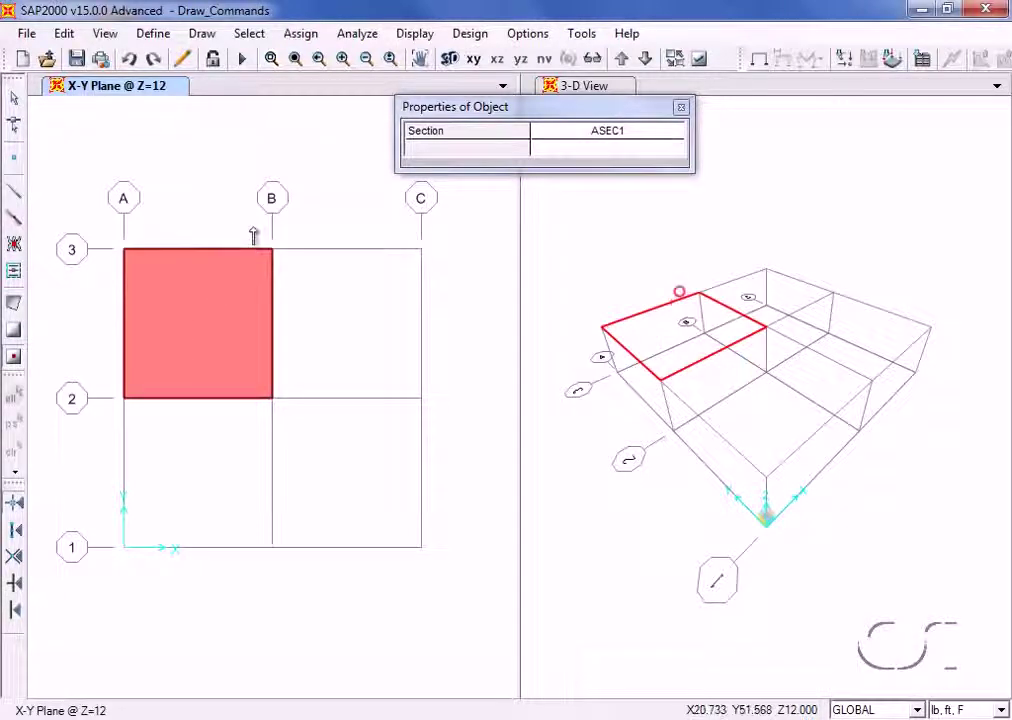
left_click_drag(253, 230, 441, 565)
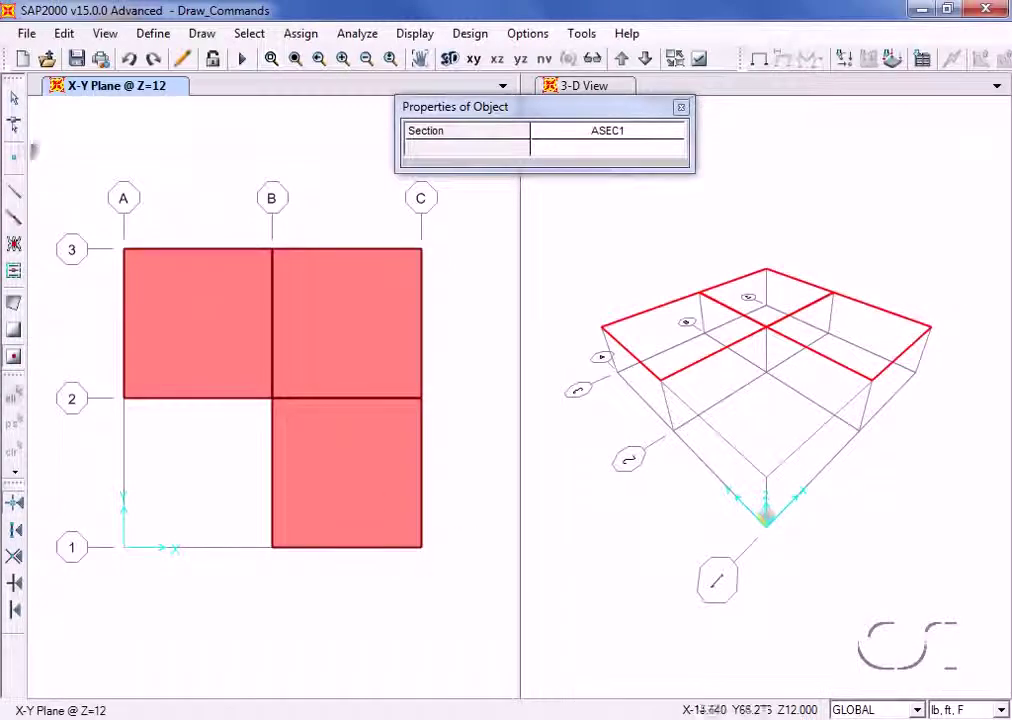
left_click(16, 102)
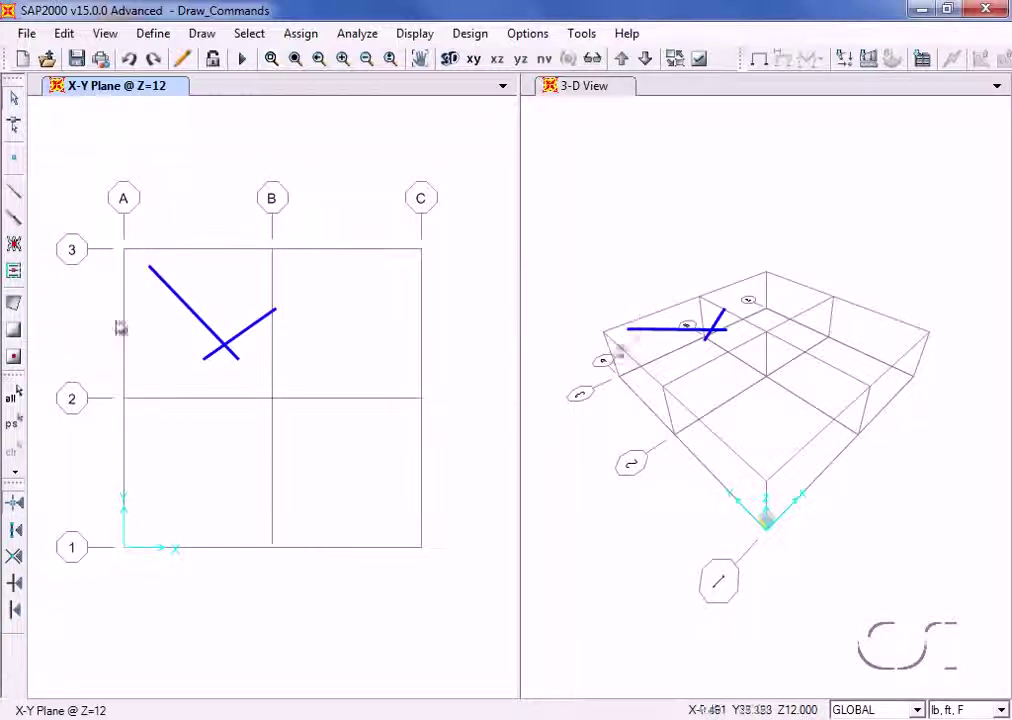
Try snapping to frame midpoints and to intersections on the two crossing frames in bay A-B/2-3.
left_click(14, 532)
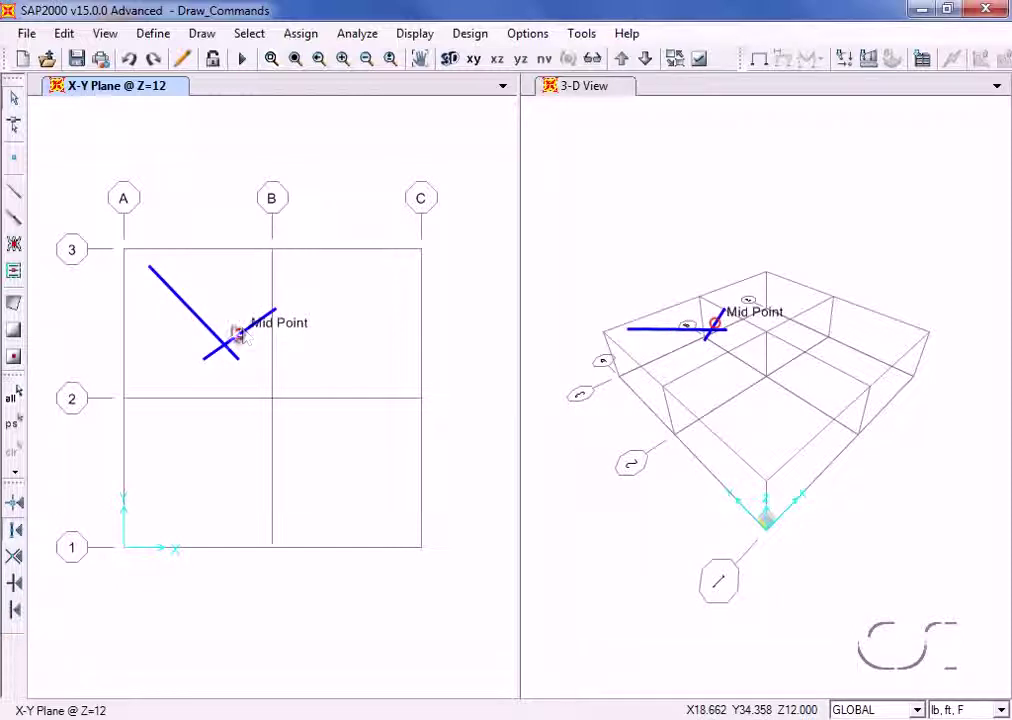
left_click(15, 560)
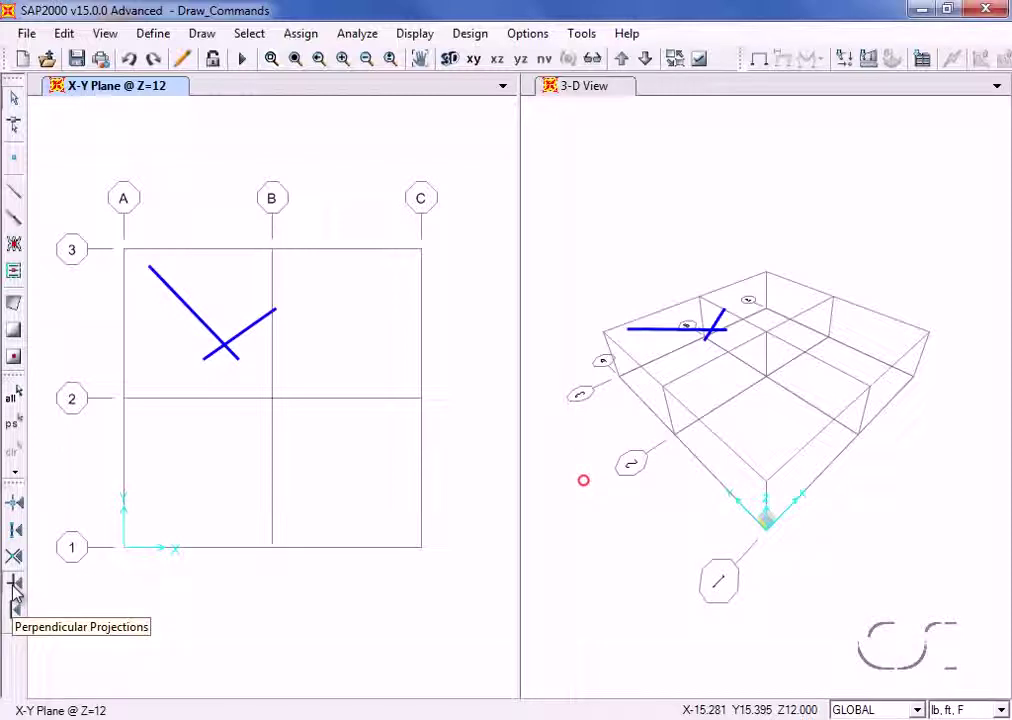
With perpendicular projection snapping, draw a continuous FSEC1 straight frame about 8.7 ft long from near grid A perpendicular to the long diagonal frame.
left_click(16, 194)
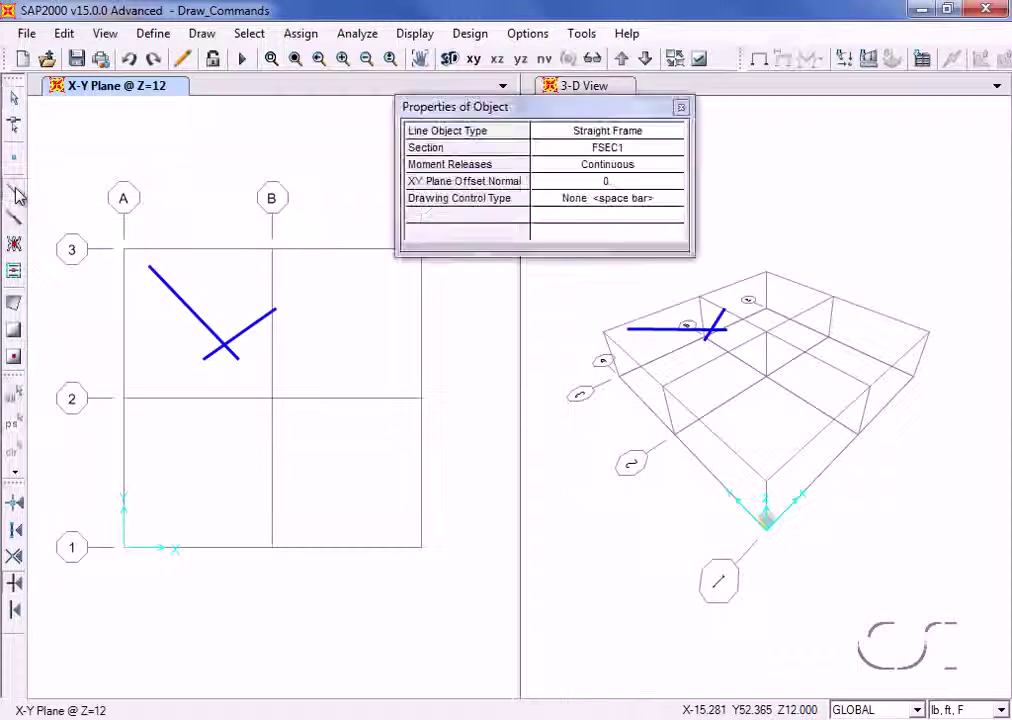
left_click(142, 339)
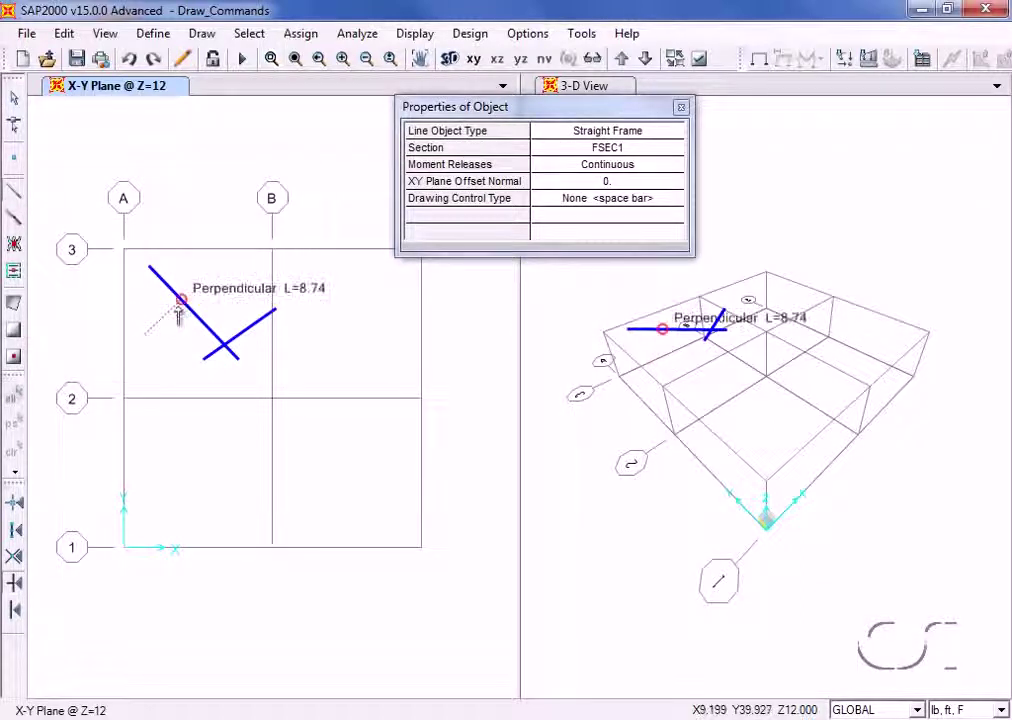
left_click(179, 300)
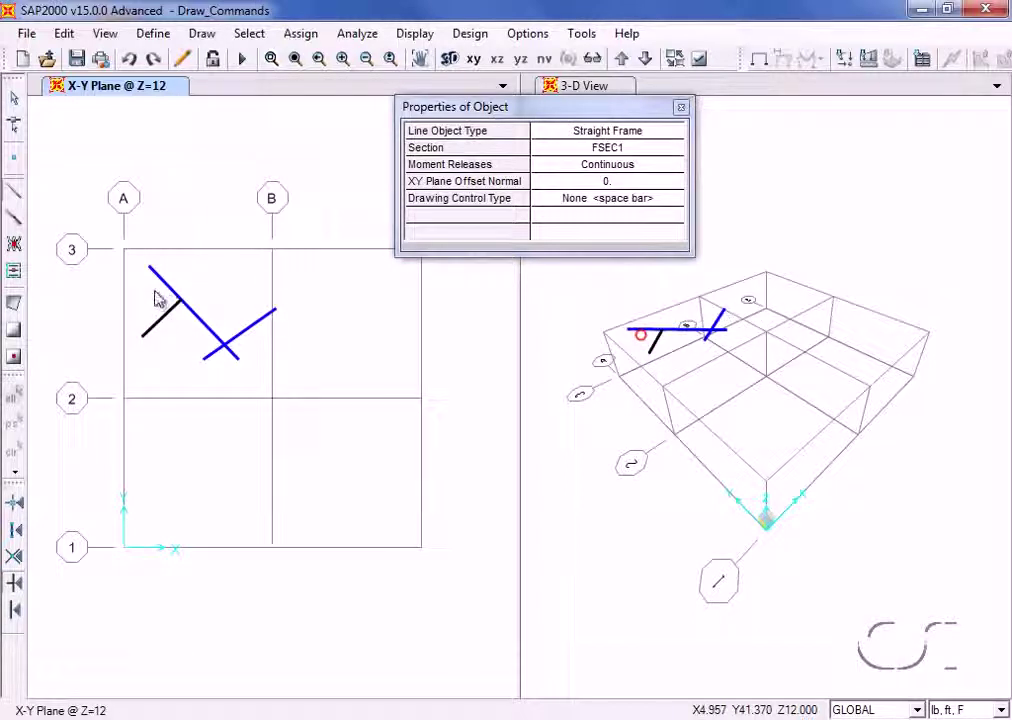
left_click(15, 106)
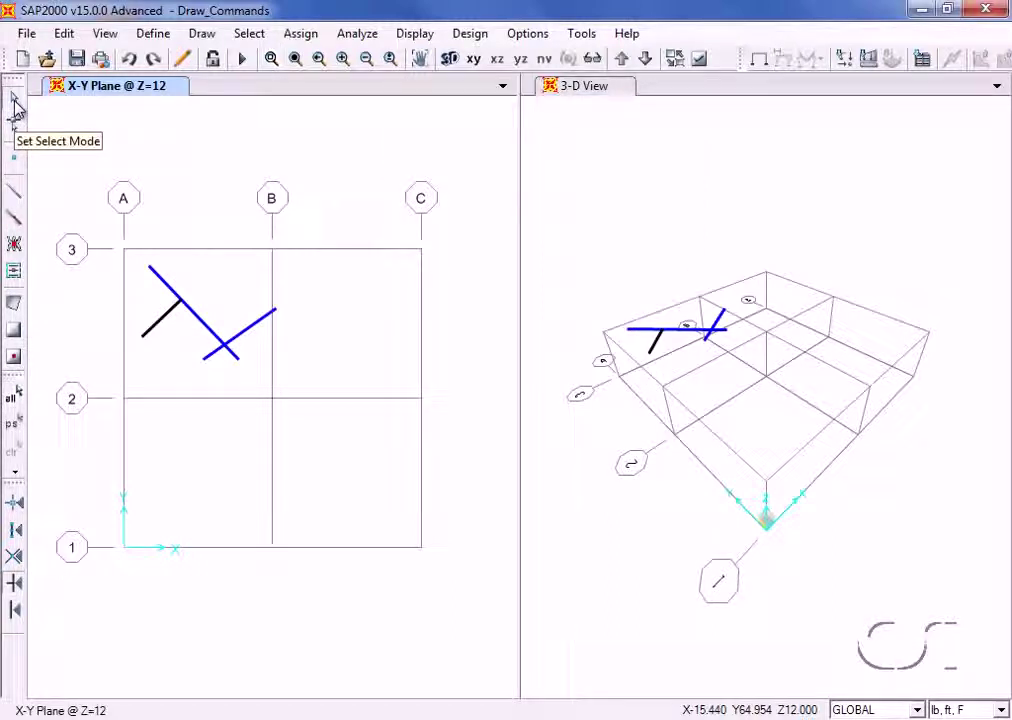